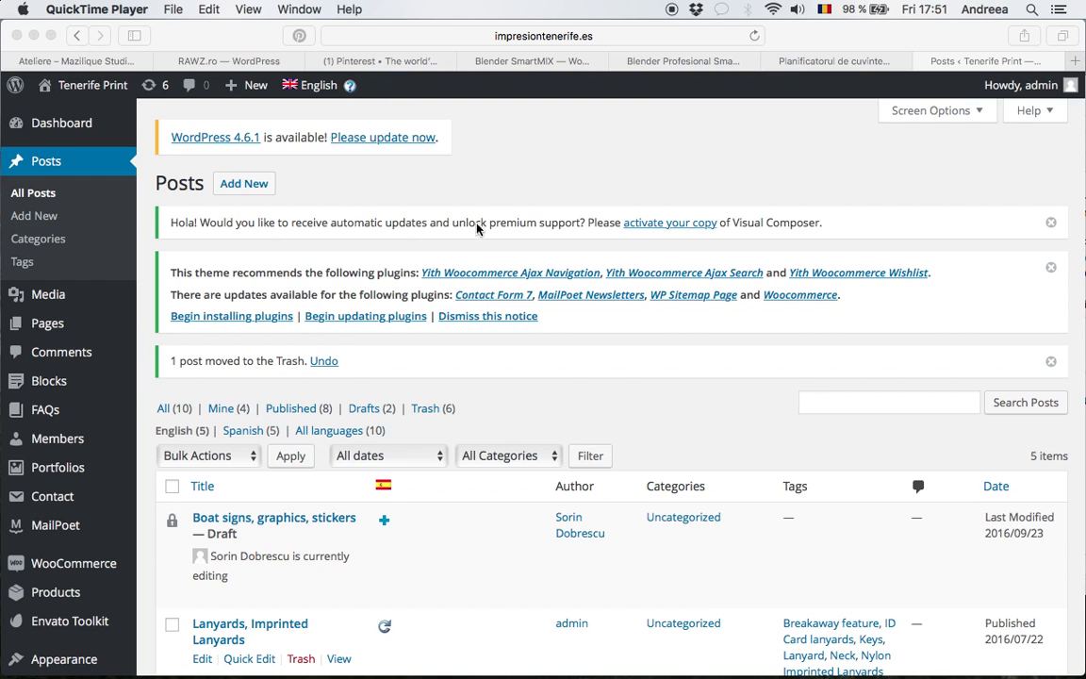
Start a new blog post from the Posts section of the site.
scroll(411, 219, "down", 5)
scroll(411, 218, "up", 5)
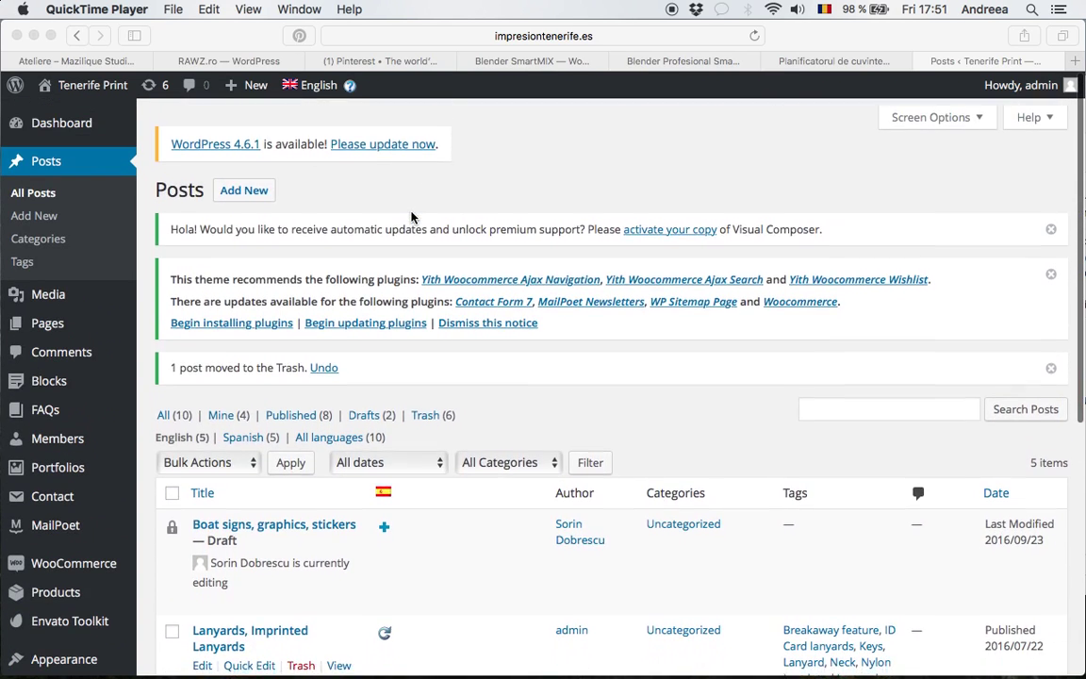
left_click(53, 166)
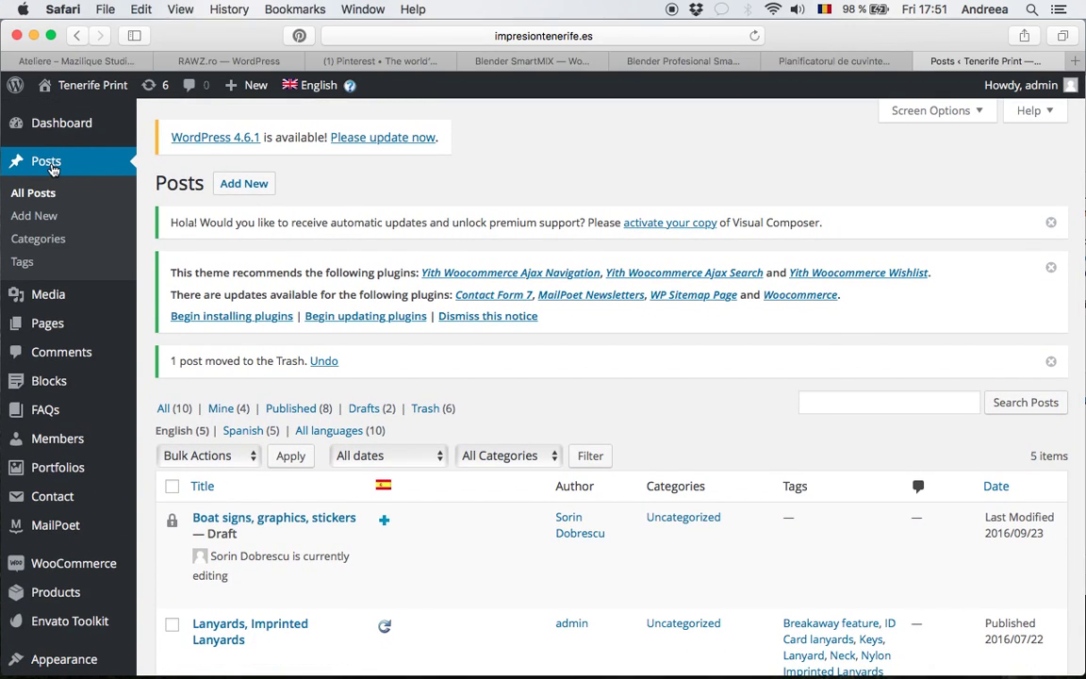
left_click(53, 166)
left_click(42, 222)
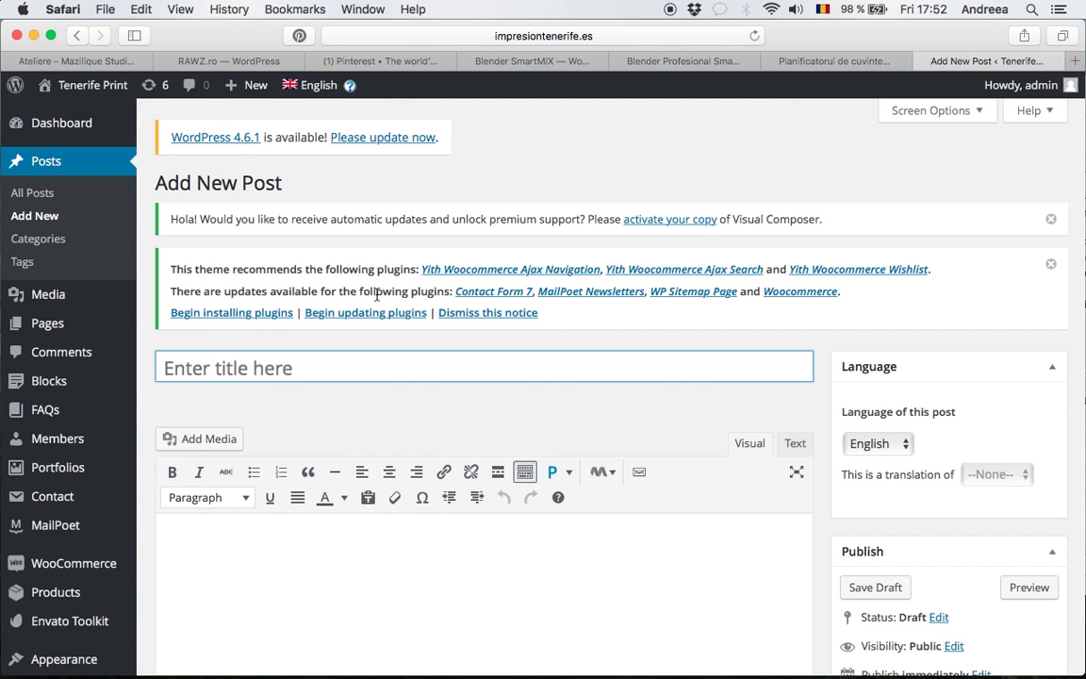
Enter "Titlu post" as the title of the new post.
scroll(379, 337, "down", 2)
scroll(379, 336, "up", 2)
scroll(379, 338, "down", 6)
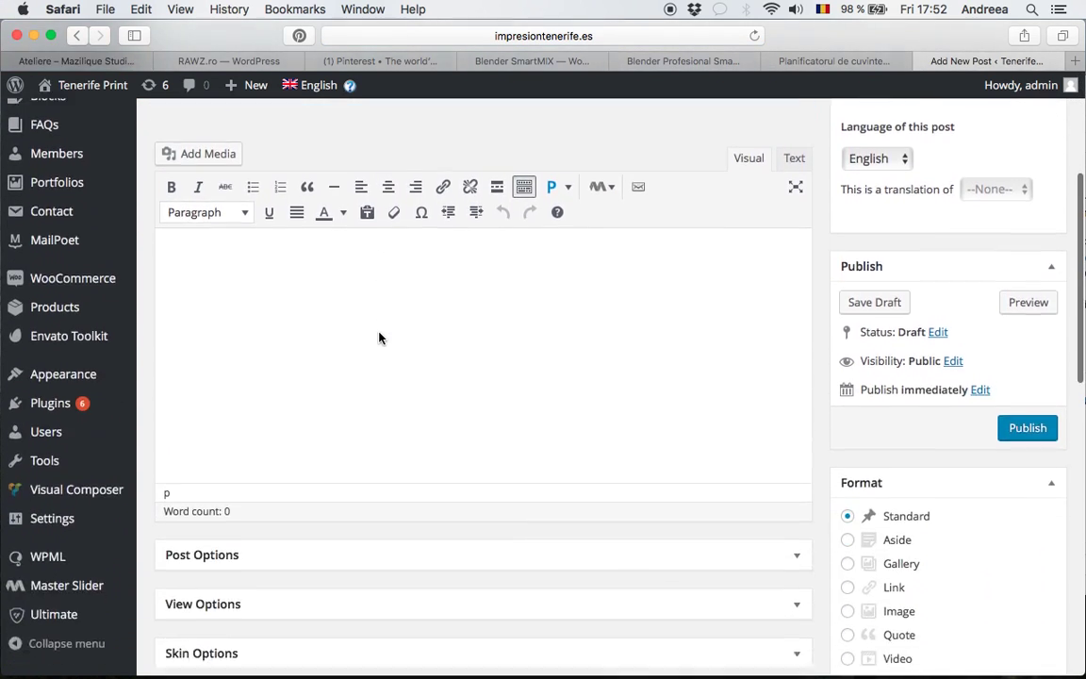
scroll(381, 337, "down", 9)
scroll(381, 335, "up", 15)
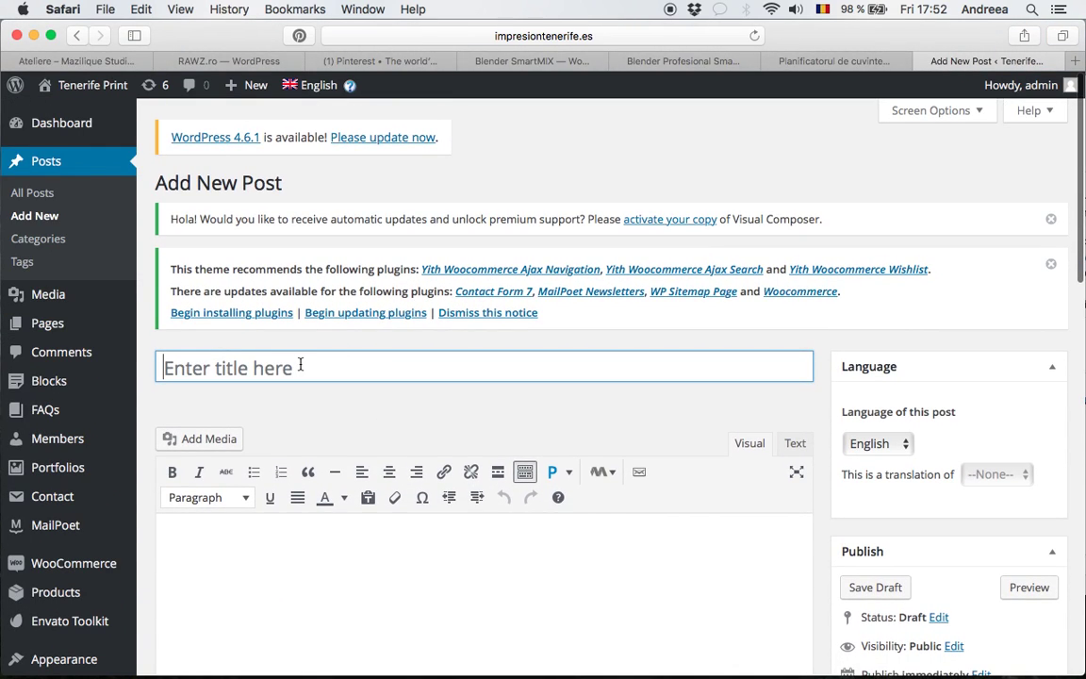
left_click(301, 365)
type("Titlu ")
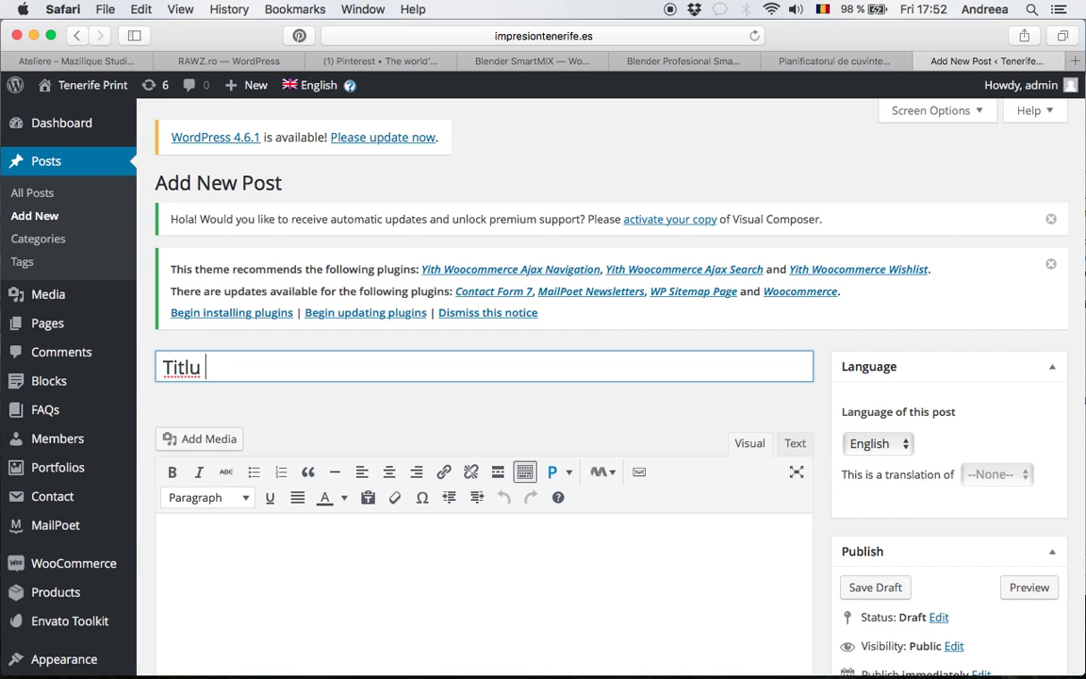
type("post")
Write "Aici adaugam descrierea postului" as the first line of the post body.
scroll(350, 430, "down", 5)
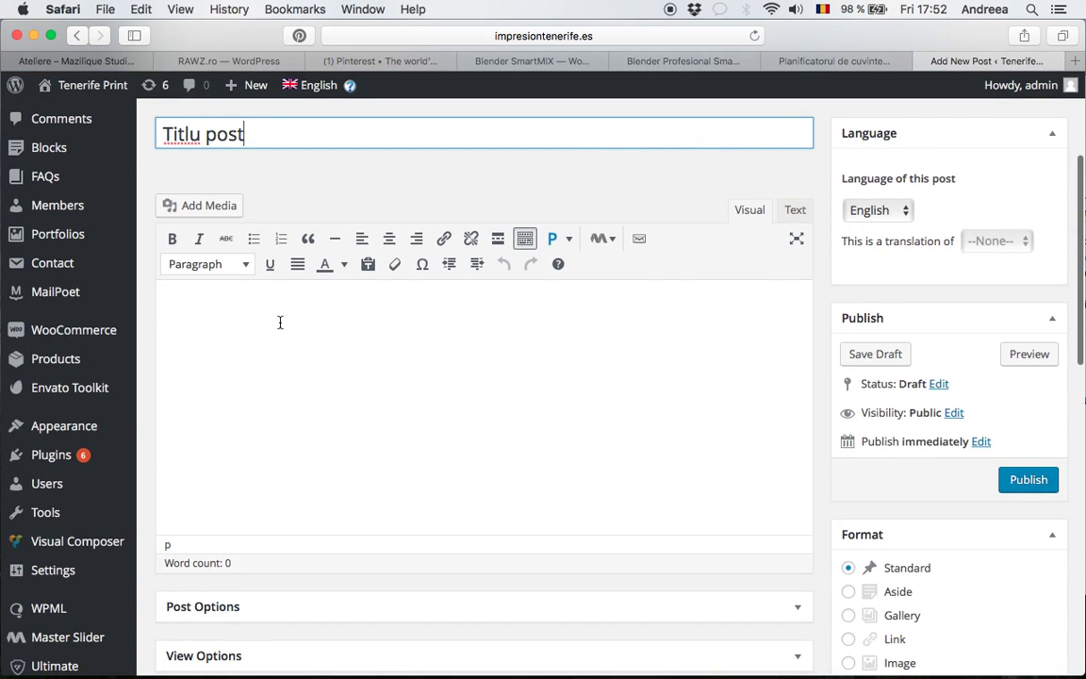
left_click(280, 327)
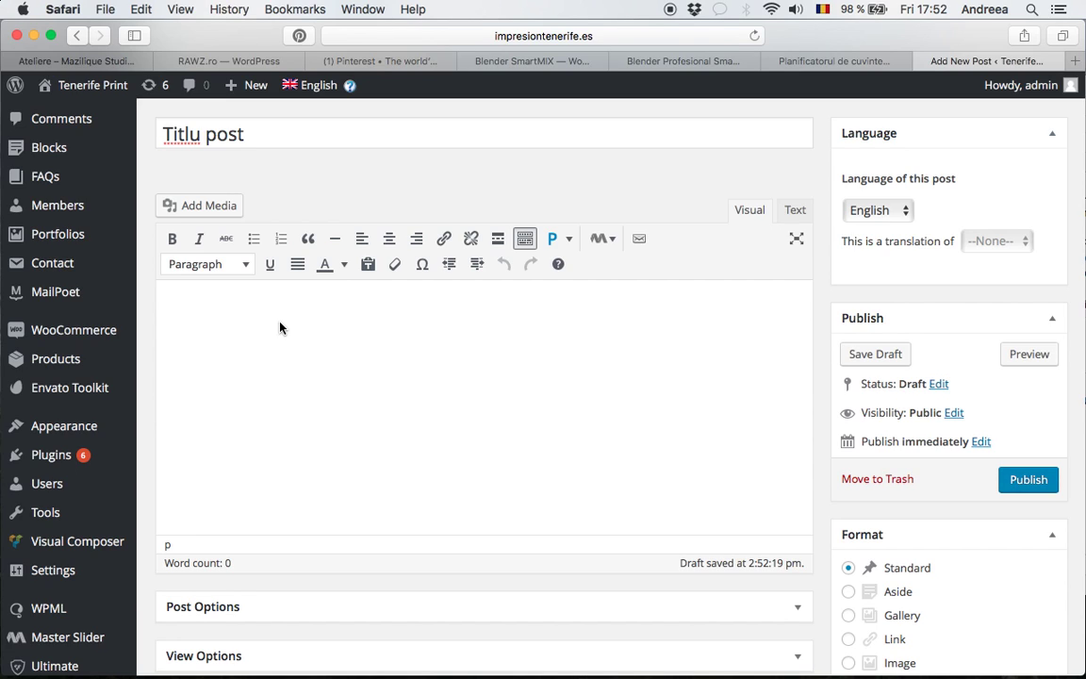
type("Aici adau")
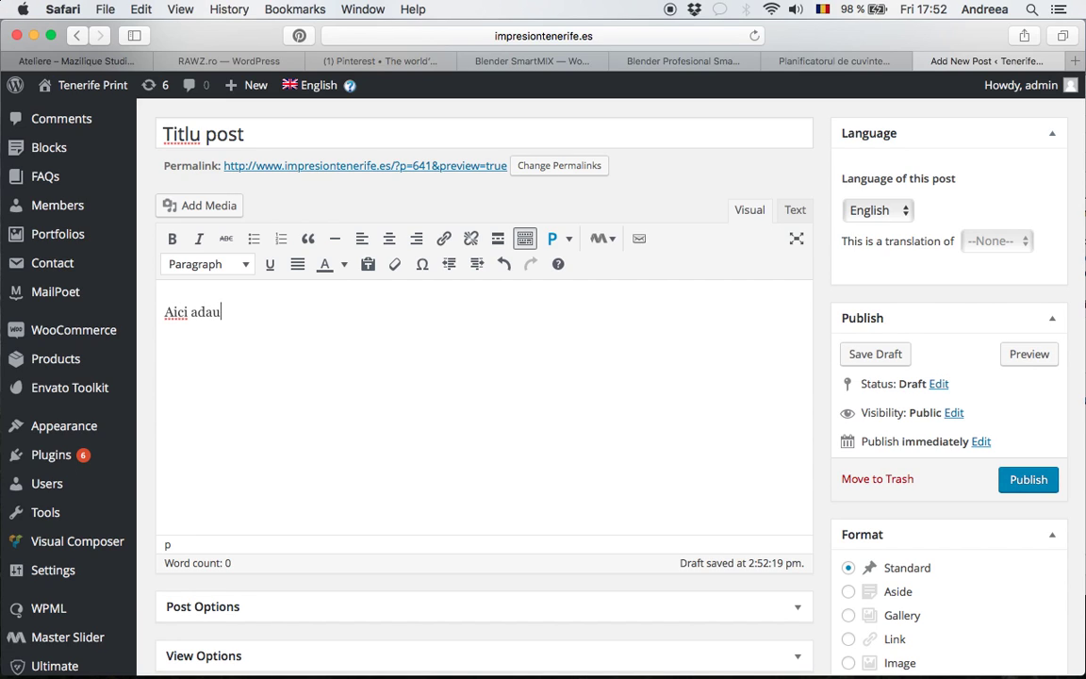
key("BackSpace")
key("BackSpace")
key("BackSpace")
key("BackSpace")
key("BackSpace")
type("daugam descrierea postului ")
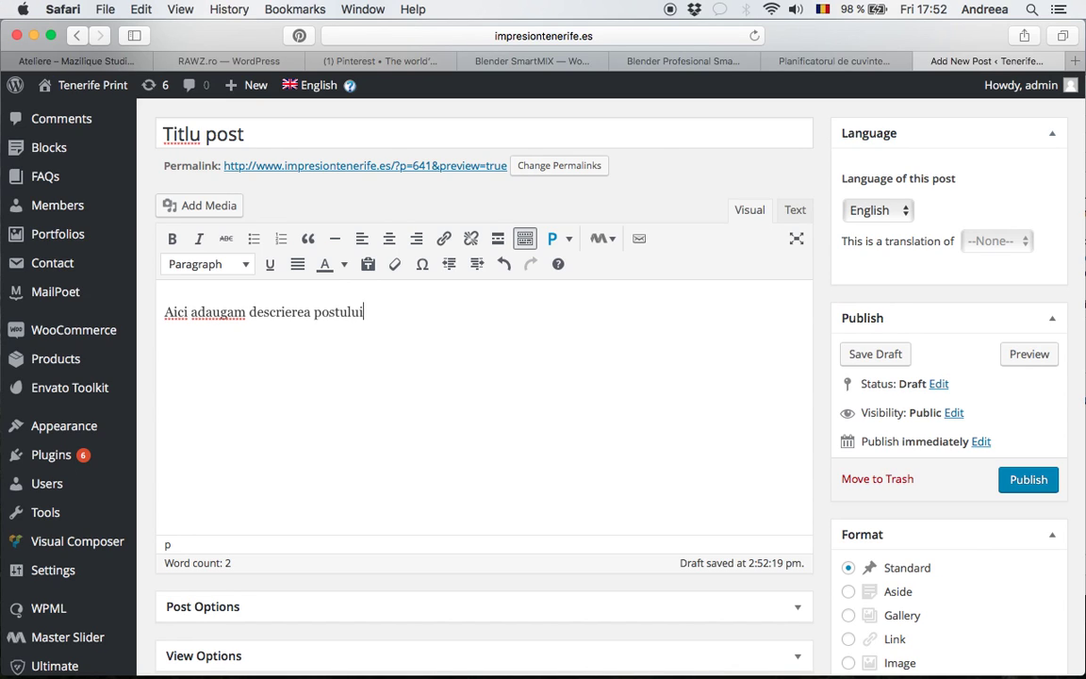
type("aceasta descrier")
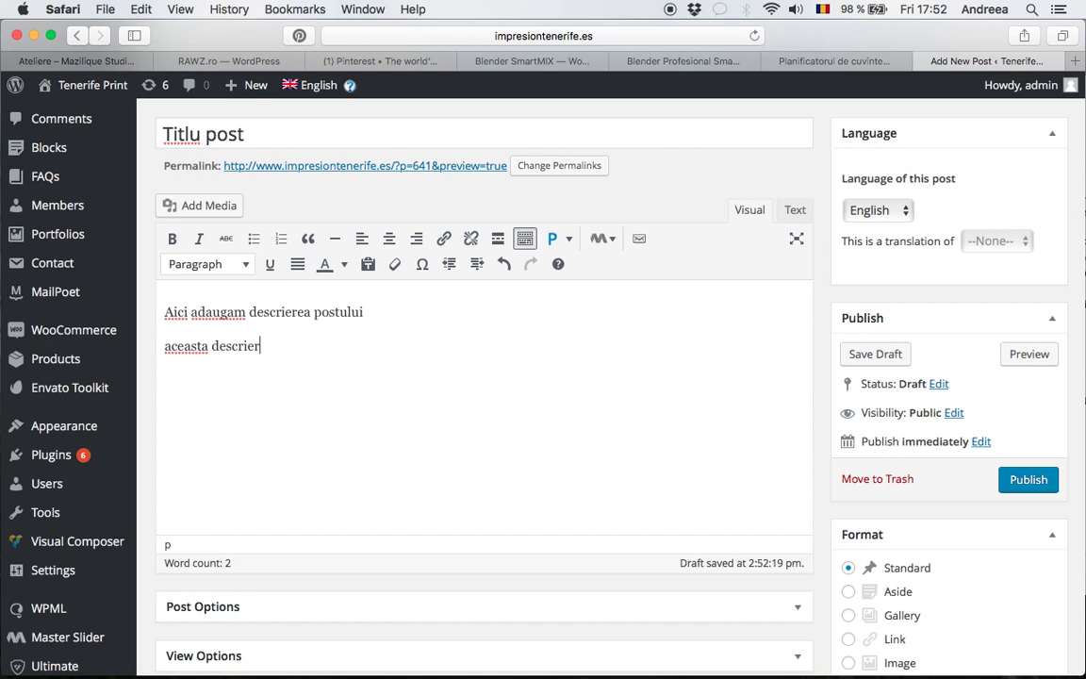
key("BackSpace")
key("BackSpace")
key("BackSpace")
key("BackSpace")
key("BackSpace")
key("BackSpace")
key("BackSpace")
key("BackSpace")
key("BackSpace")
key("BackSpace")
key("BackSpace")
key("BackSpace")
key("BackSpace")
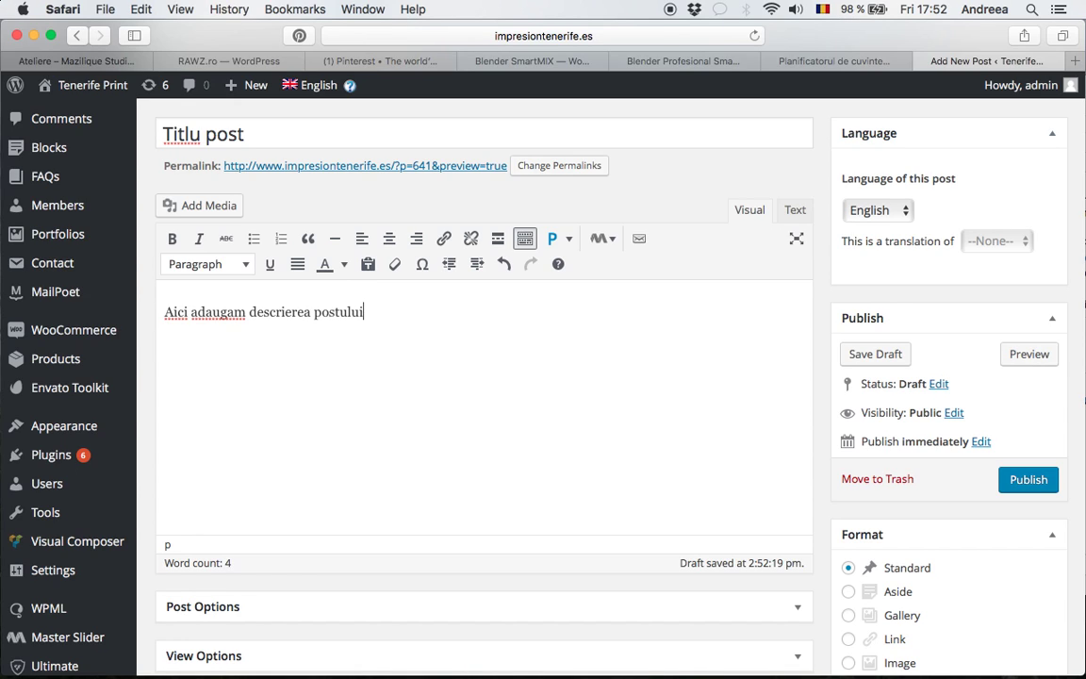
Add a second line "aceasta descriere poate fi editata" with "aceasta" in bold and "descriere" in italics.
type("aceasta descriere poate fi")
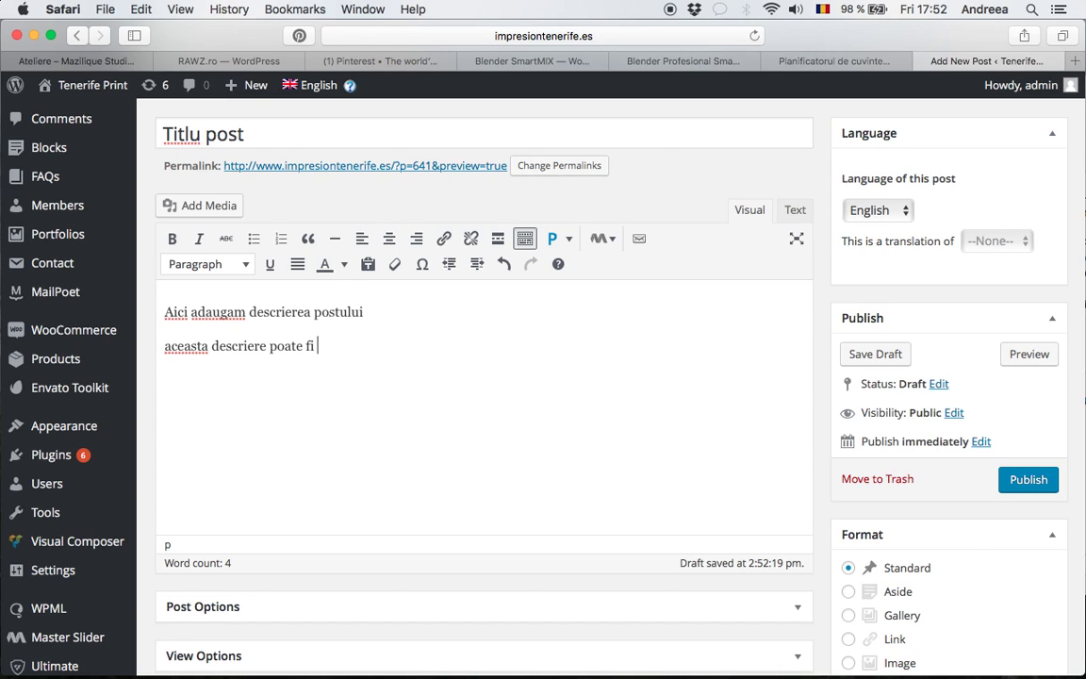
type(" editata")
left_click_drag(206, 351, 168, 351)
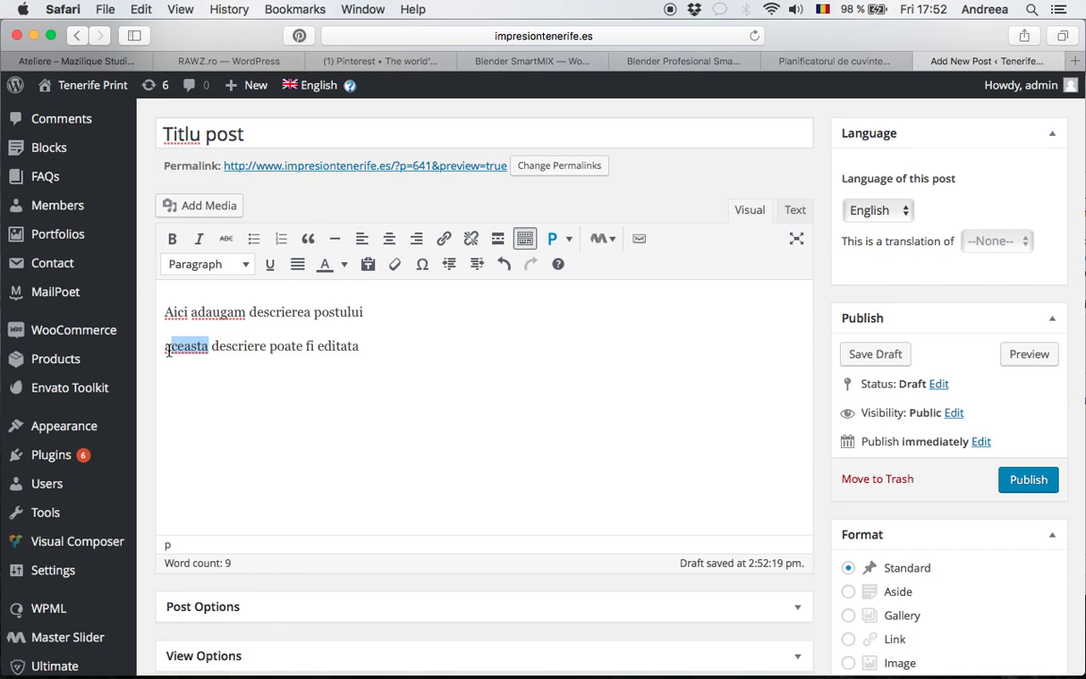
left_click(171, 237)
left_click_drag(218, 346, 271, 349)
left_click(199, 239)
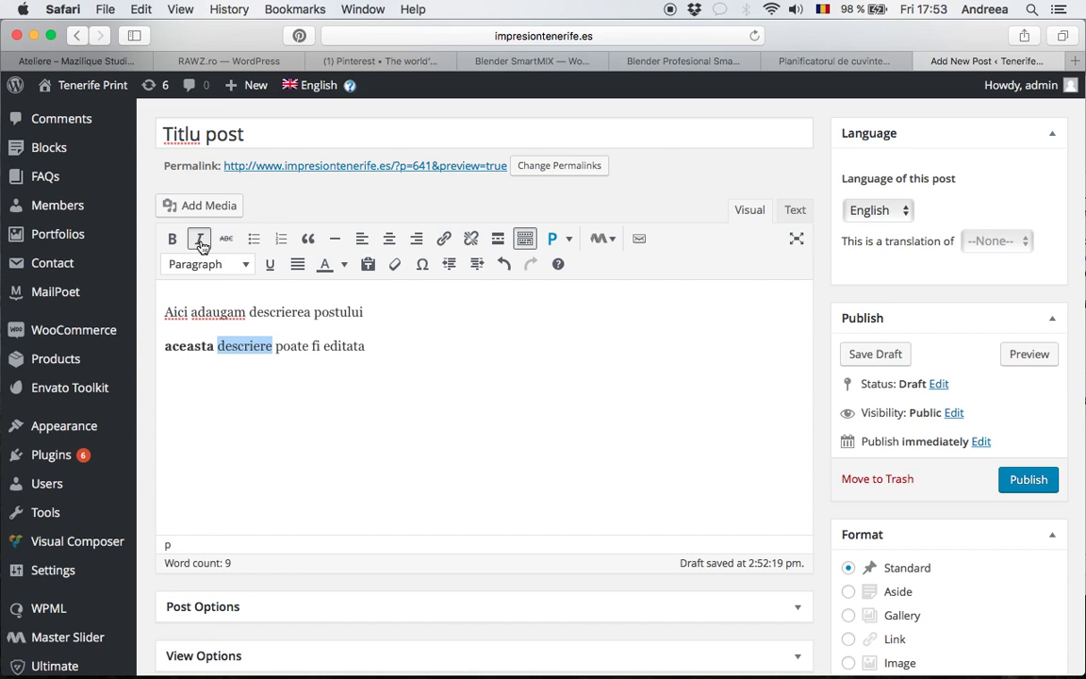
Format the line "Aici adaugam descrierea postului" as Heading 2.
left_click_drag(167, 312, 253, 322)
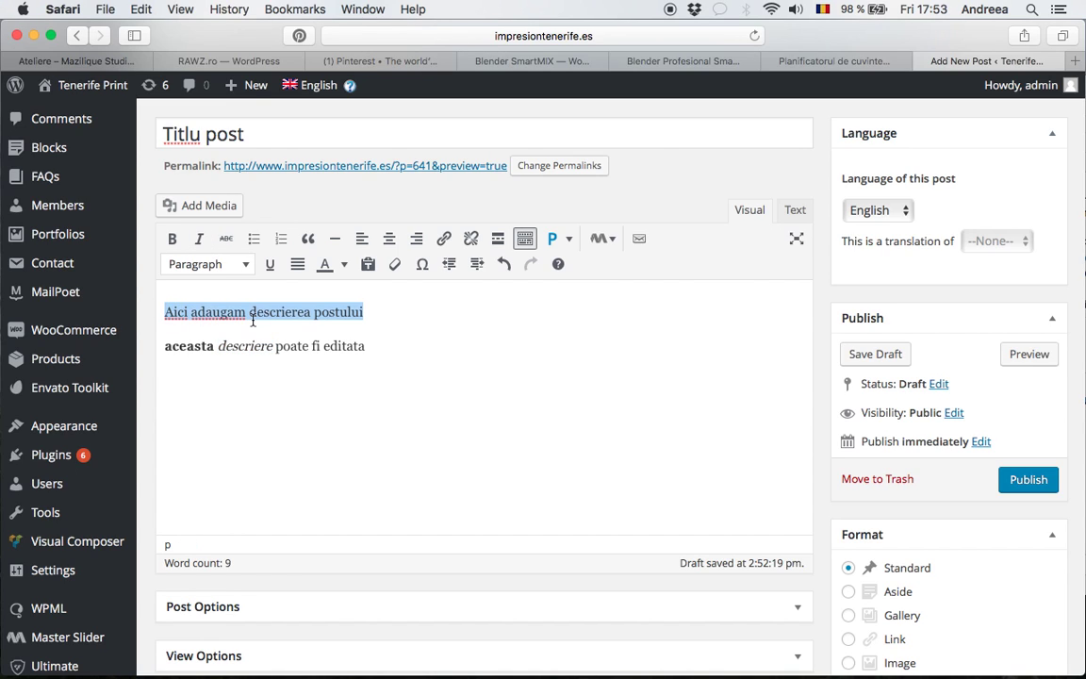
left_click(234, 267)
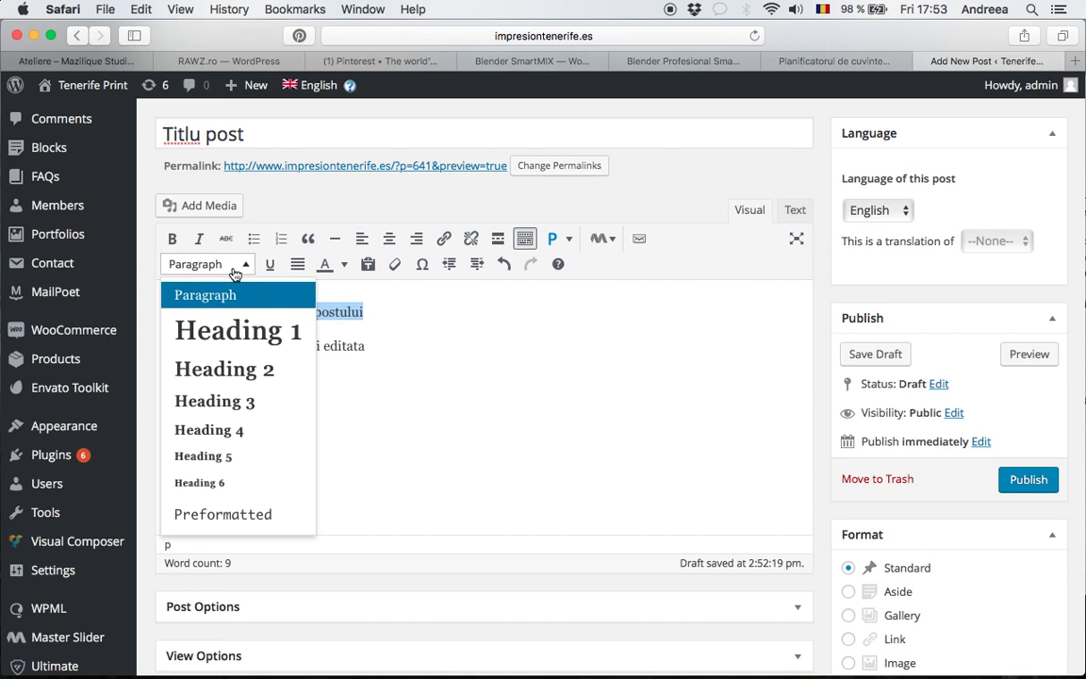
left_click(236, 381)
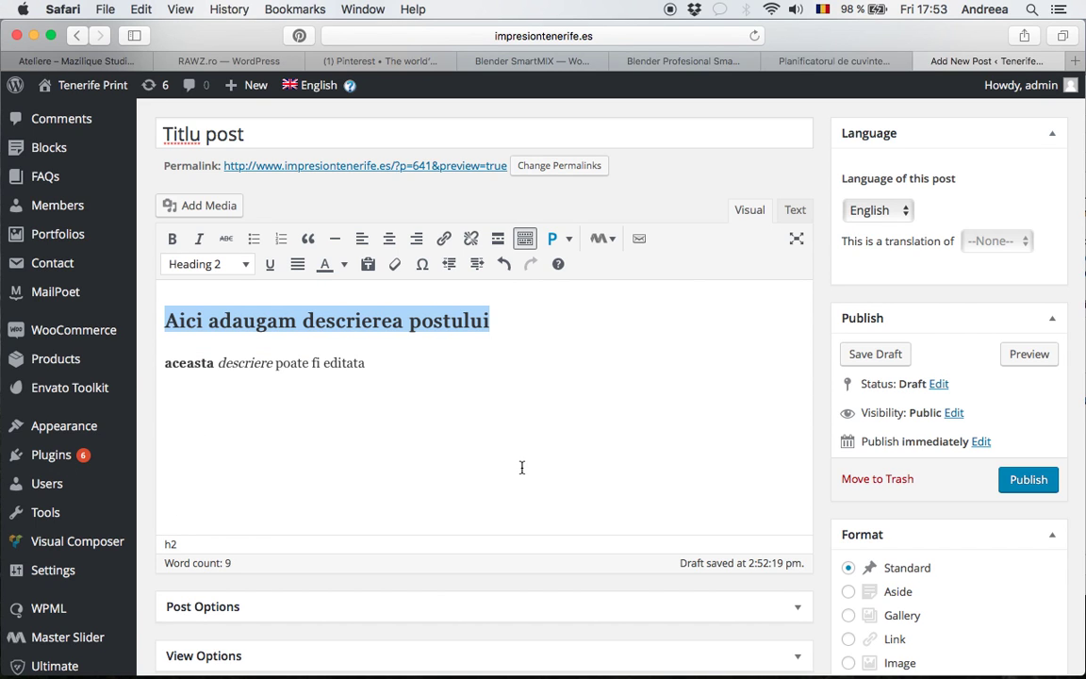
Add the line "o singura imagine" below the description and open the media library for inserting an image.
scroll(521, 459, "down", 3)
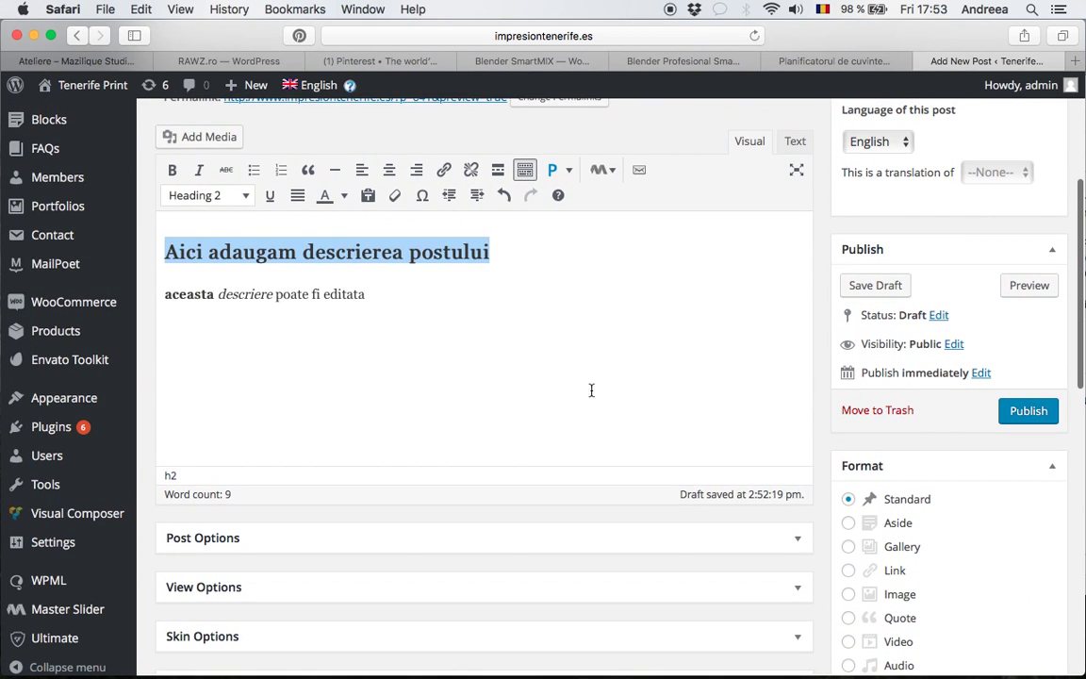
left_click(416, 360)
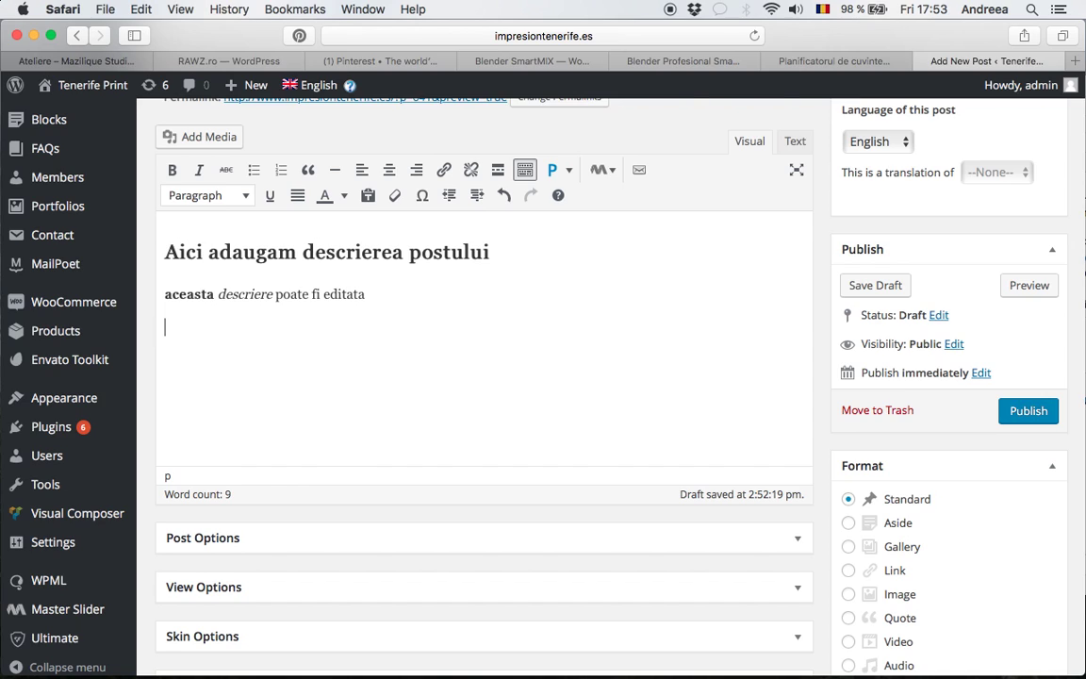
type("o singura imagine")
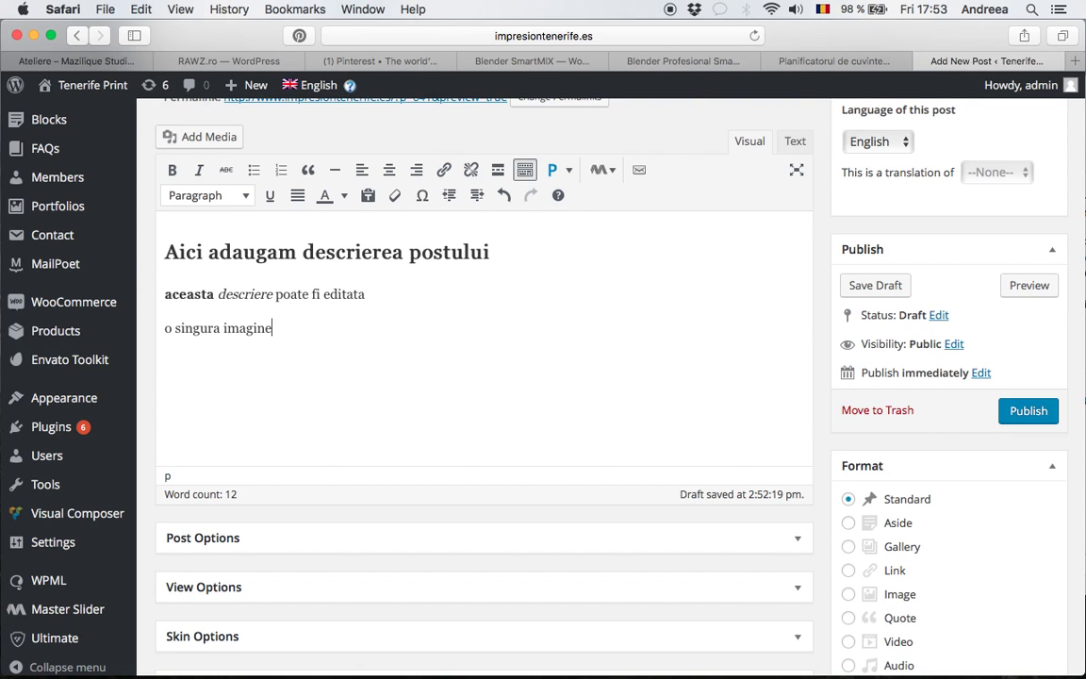
scroll(346, 297, "up", 1)
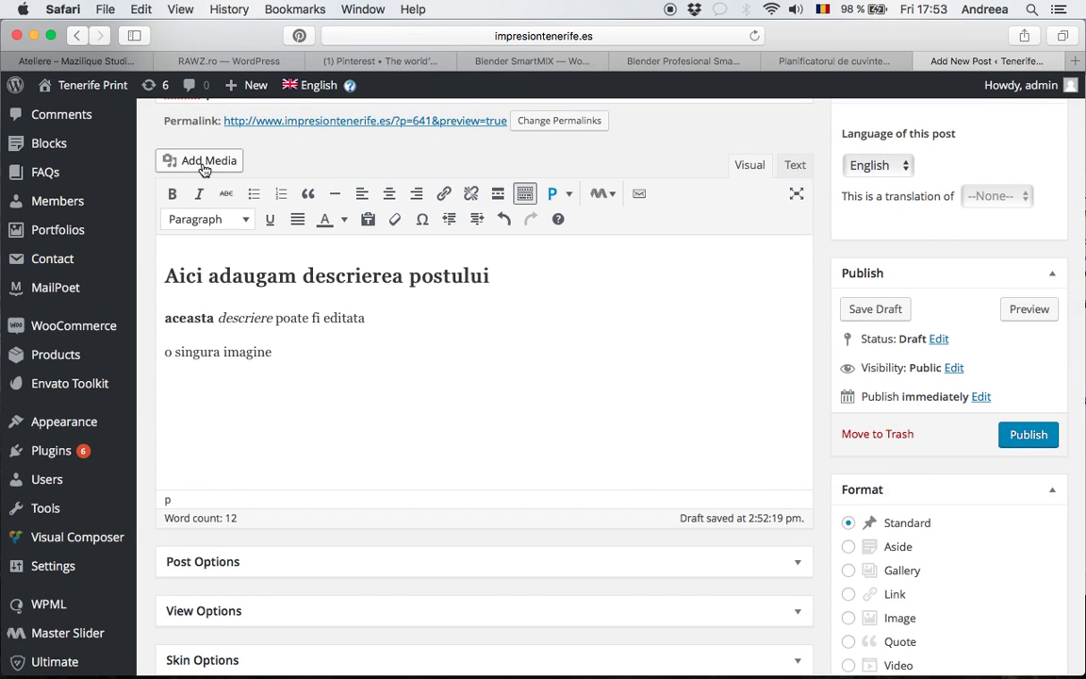
left_click(201, 170)
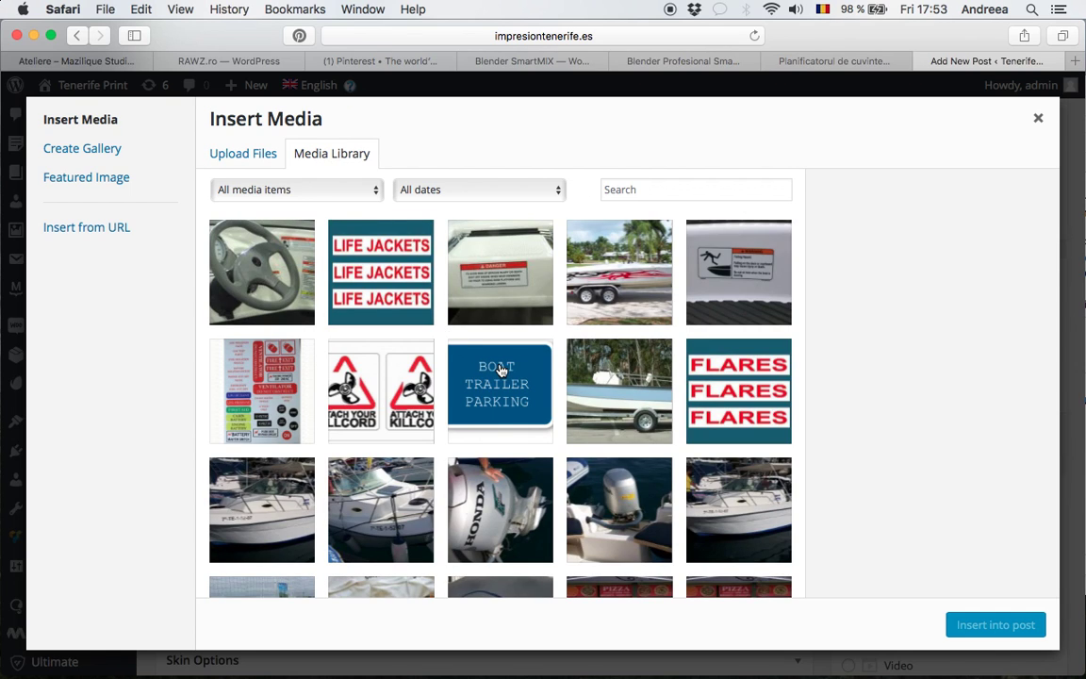
scroll(501, 368, "down", 10)
scroll(502, 369, "down", 15)
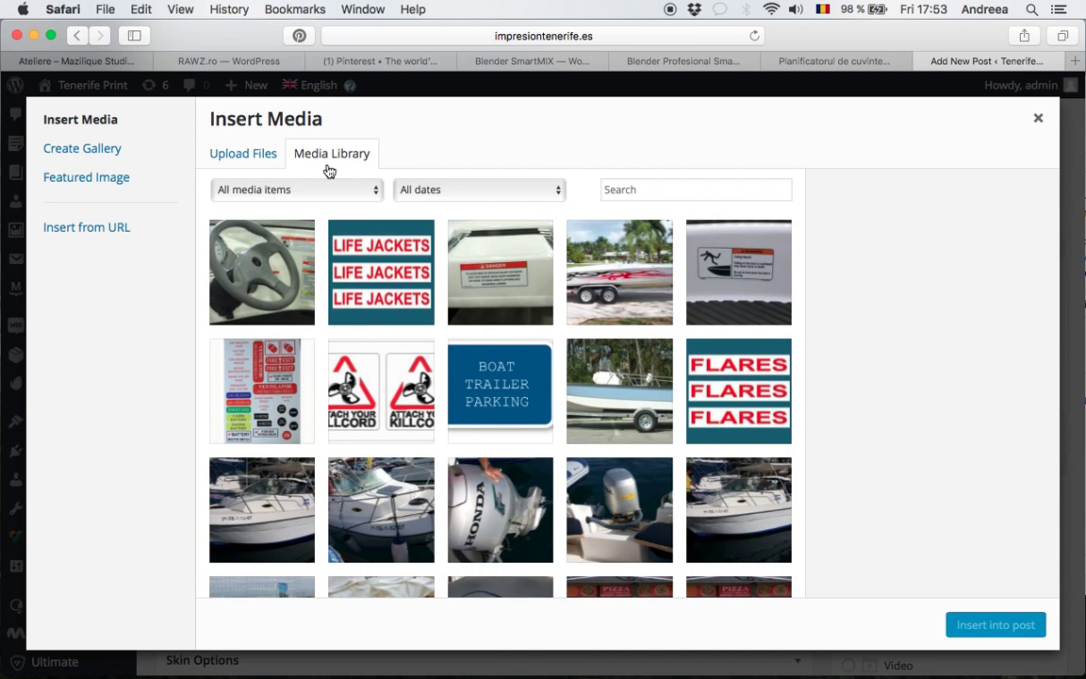
left_click(251, 161)
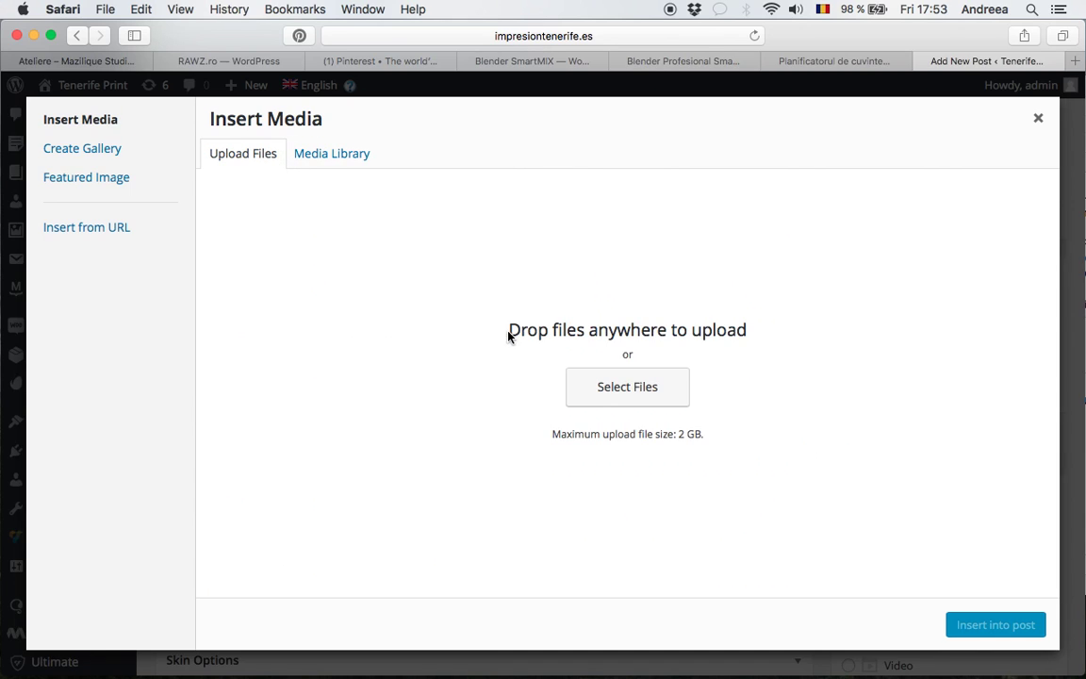
left_click(602, 392)
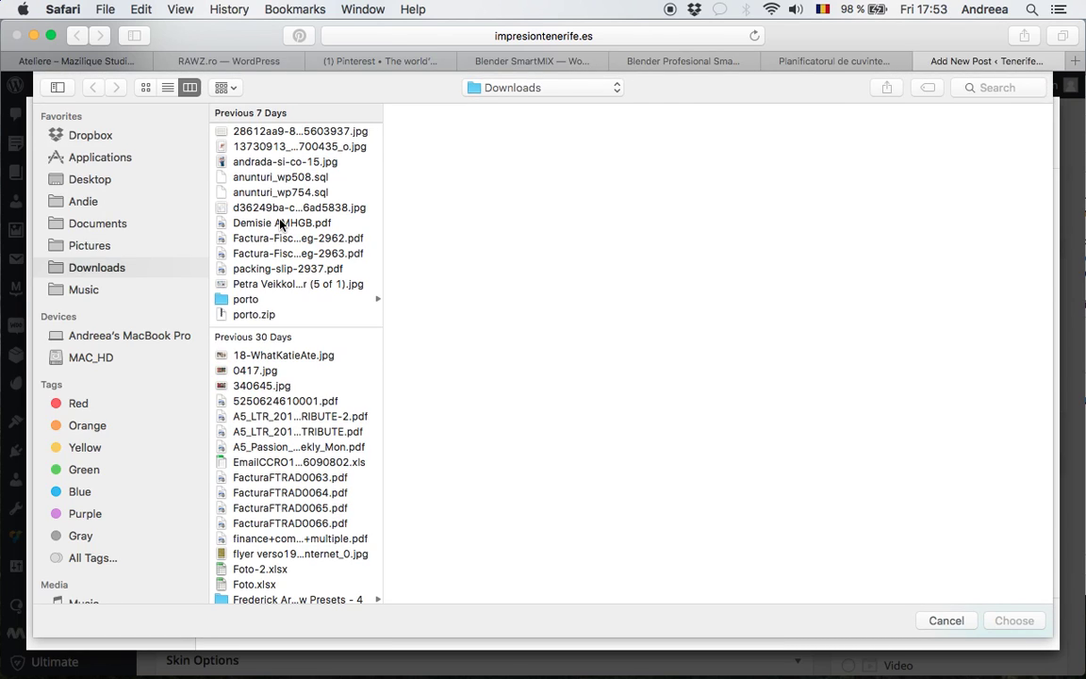
left_click(946, 623)
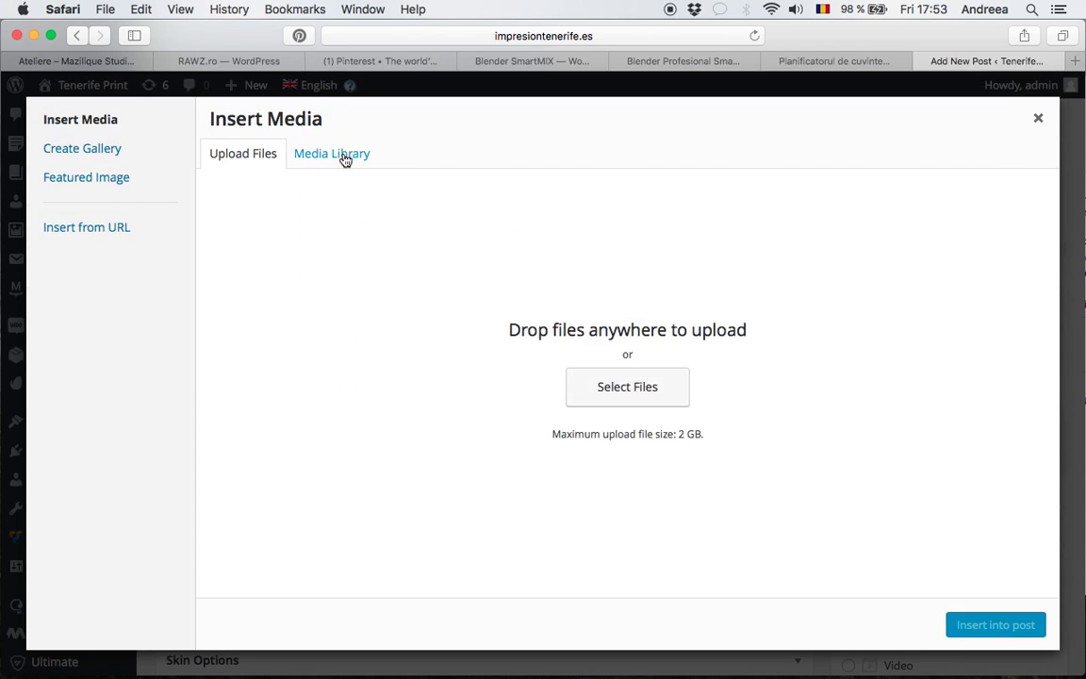
left_click(345, 160)
Insert the steering-wheel image warnings-helm-bayliner-137.jpg from the media library into the post.
left_click(260, 270)
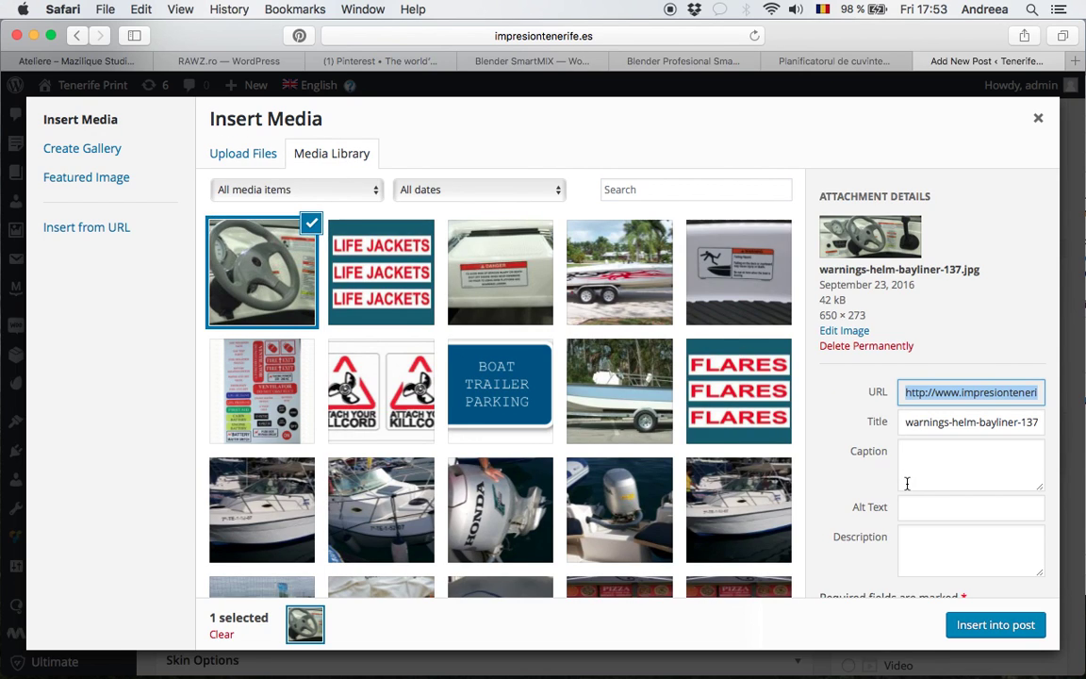
left_click(978, 627)
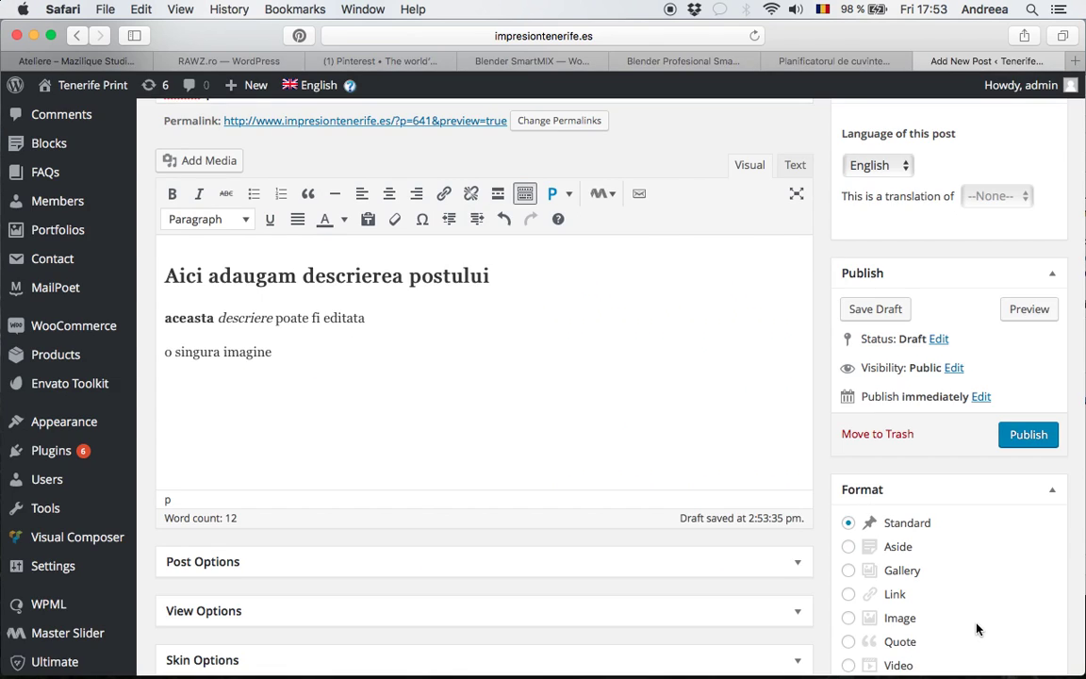
scroll(734, 456, "down", 5)
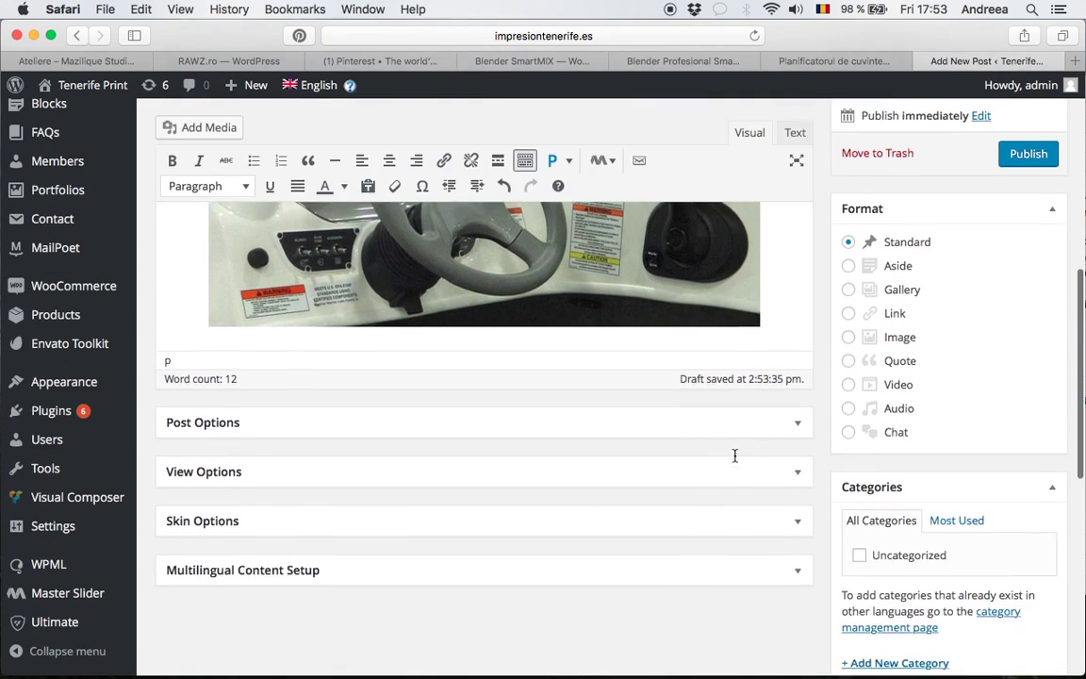
scroll(735, 455, "up", 10)
scroll(735, 455, "down", 2)
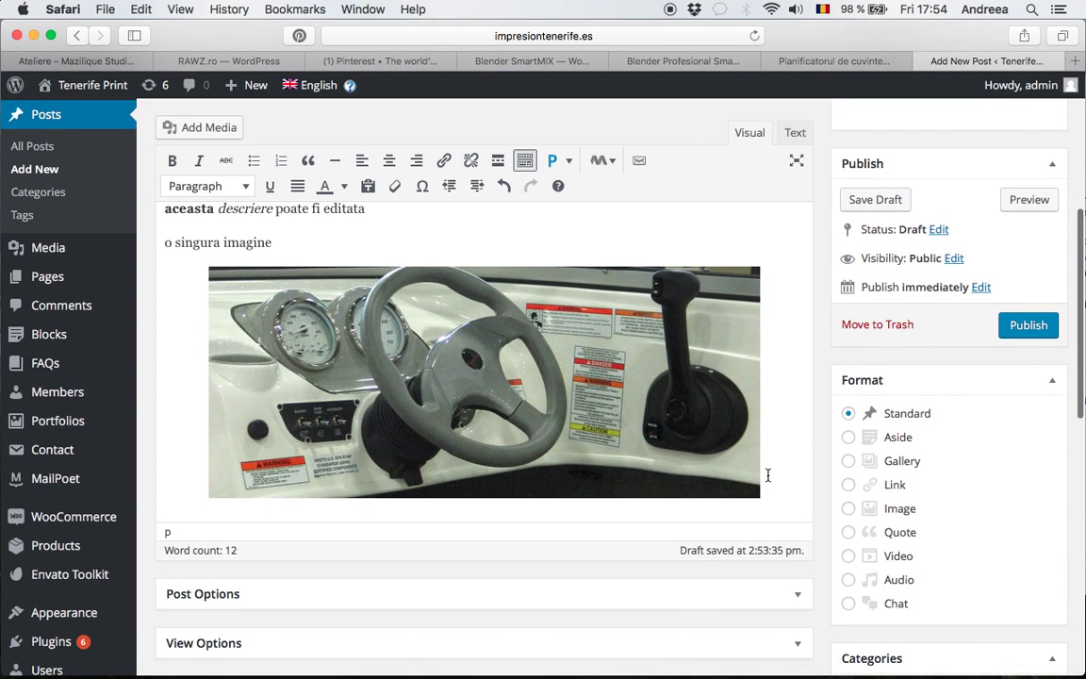
Try left and right alignment on the inserted image and set it back to centre alignment.
left_click(535, 419)
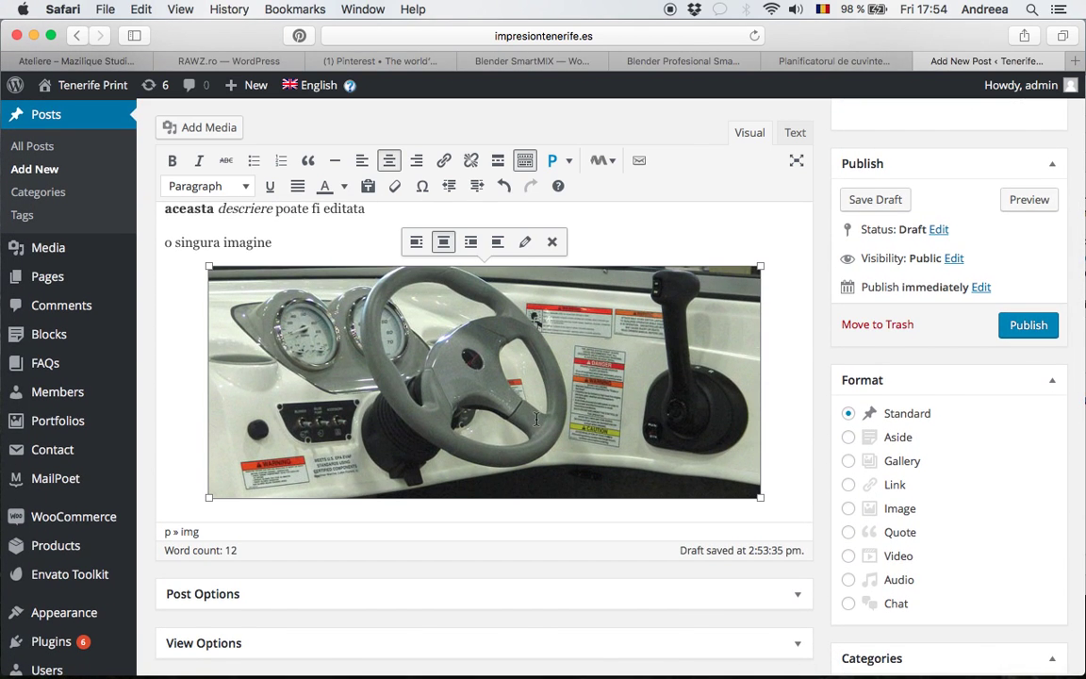
left_click(416, 241)
left_click(400, 249)
left_click(470, 242)
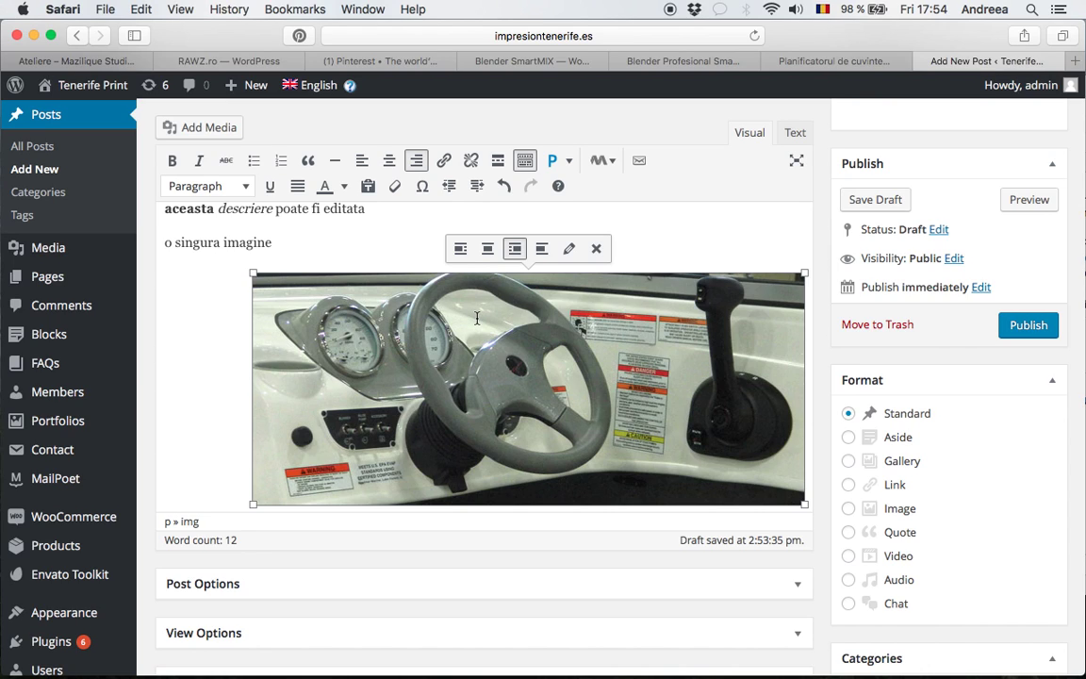
left_click(487, 248)
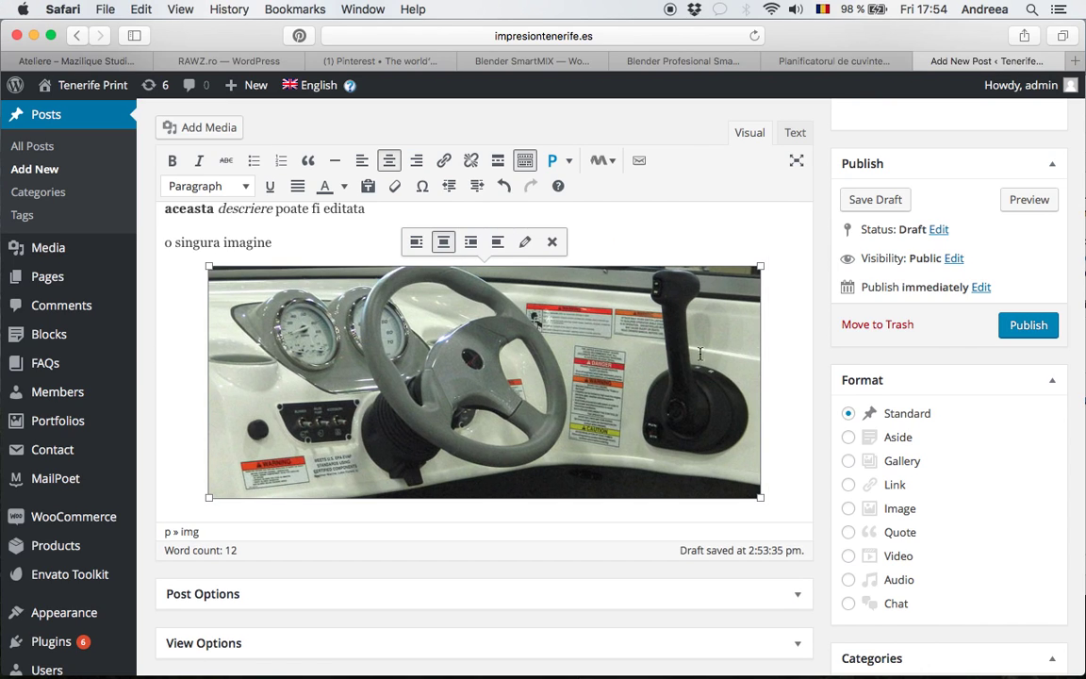
Add the line "pentru o galerie" below the steering-wheel image, leaving an empty line between them.
left_click(795, 368)
key("Return")
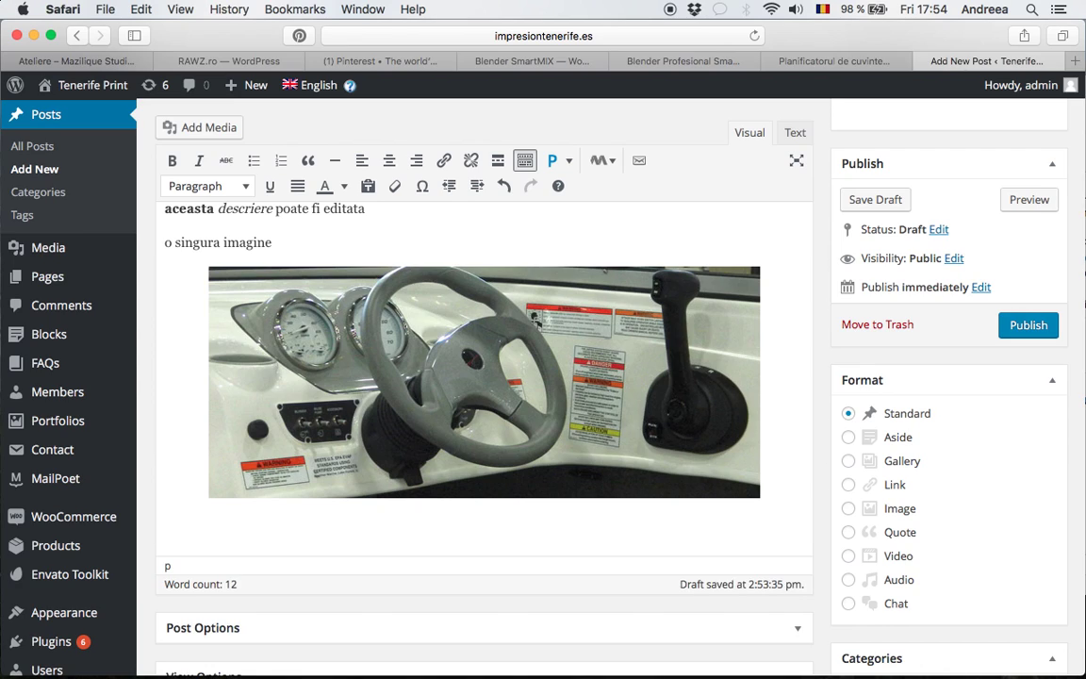
key("Return")
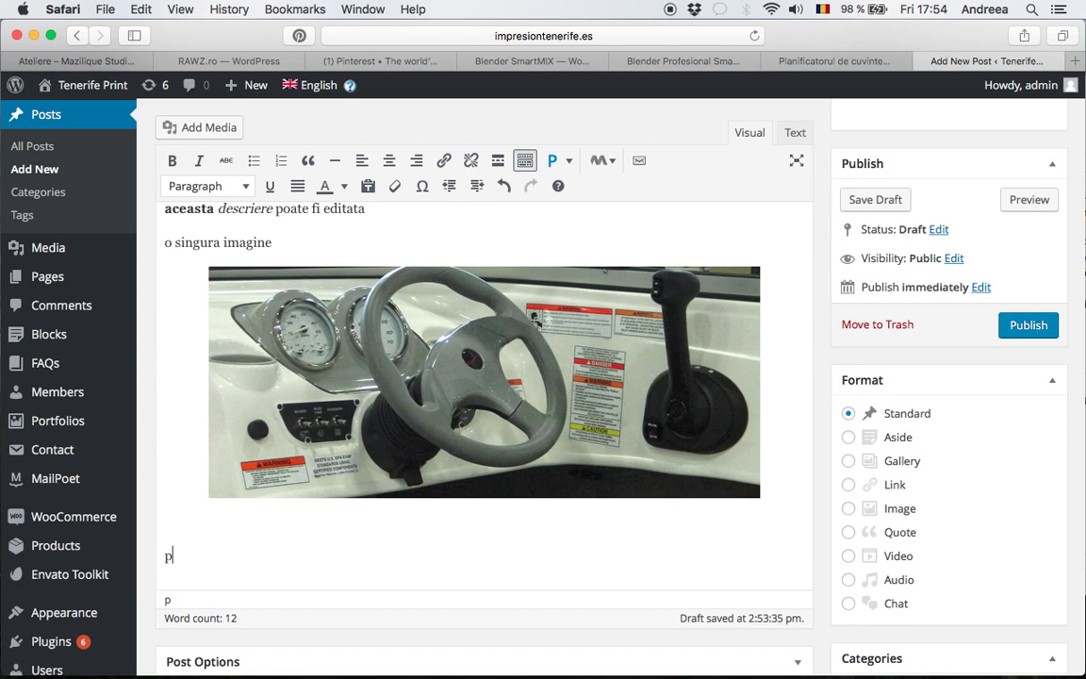
type("pentru o galerie")
key("Return")
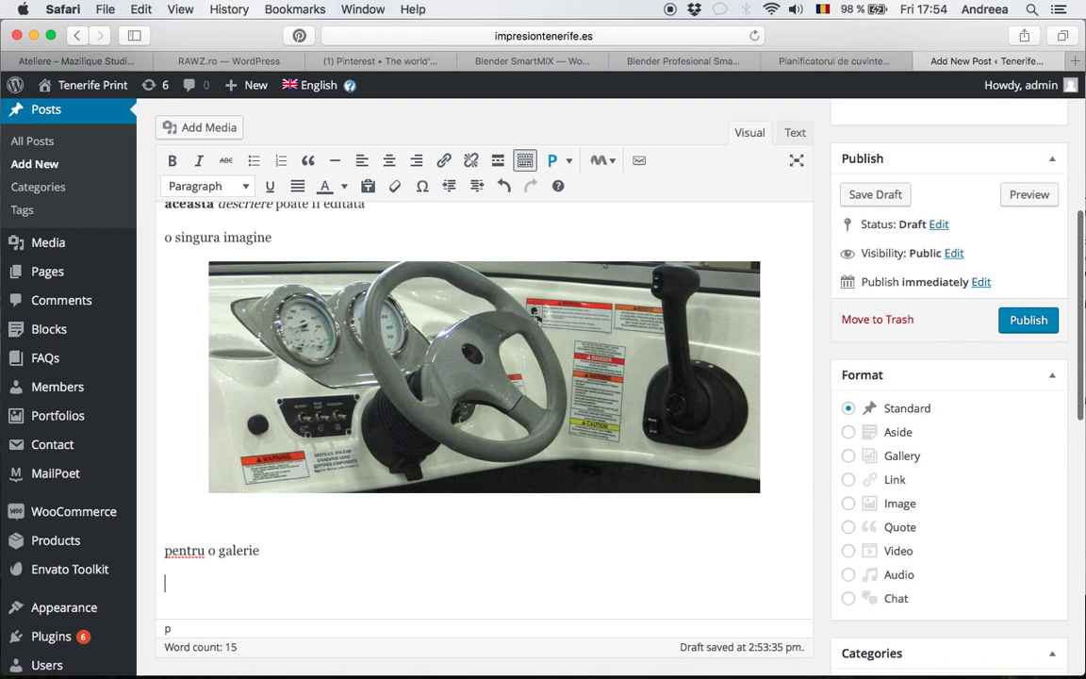
Start creating an image gallery from the media library below the "pentru o galerie" line.
scroll(543, 377, "down", 3)
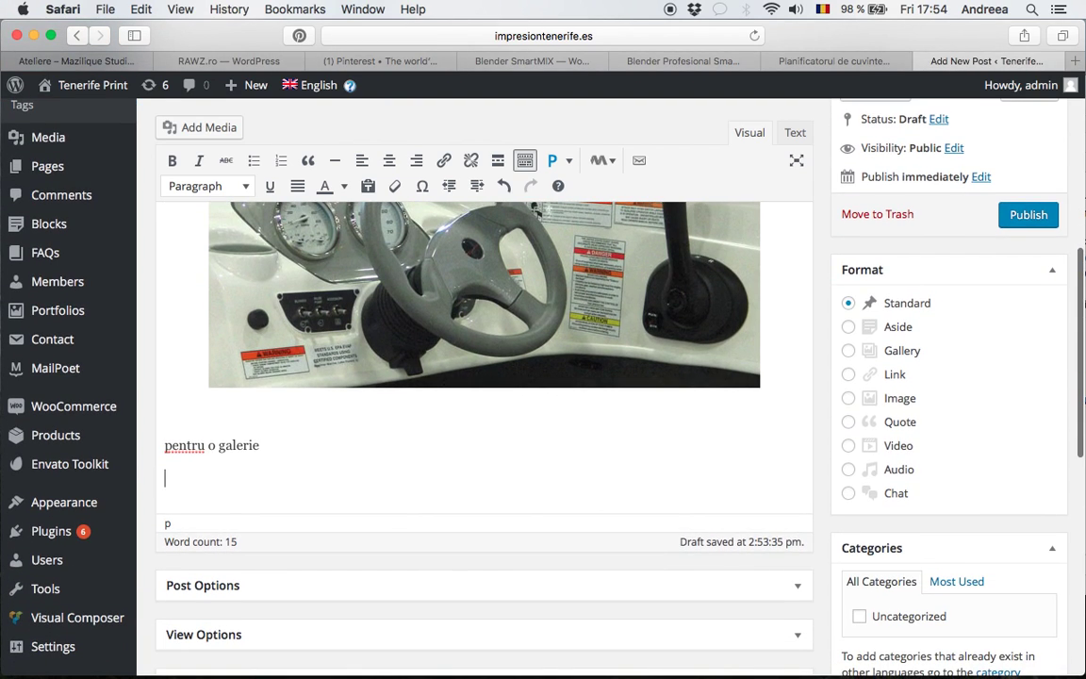
left_click(206, 128)
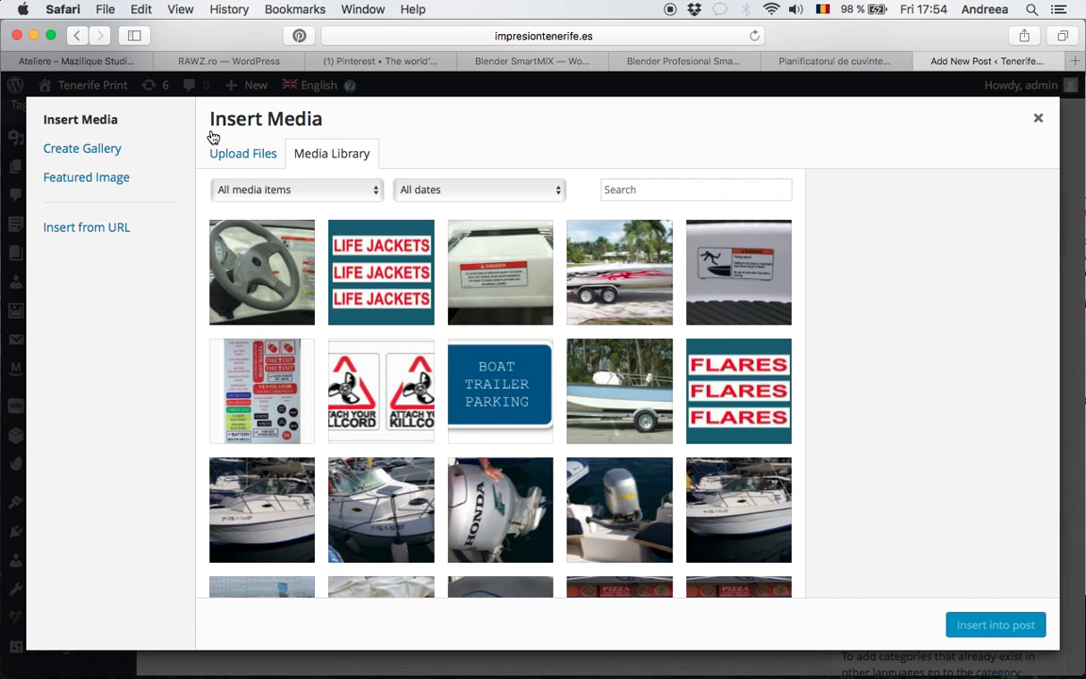
left_click(95, 151)
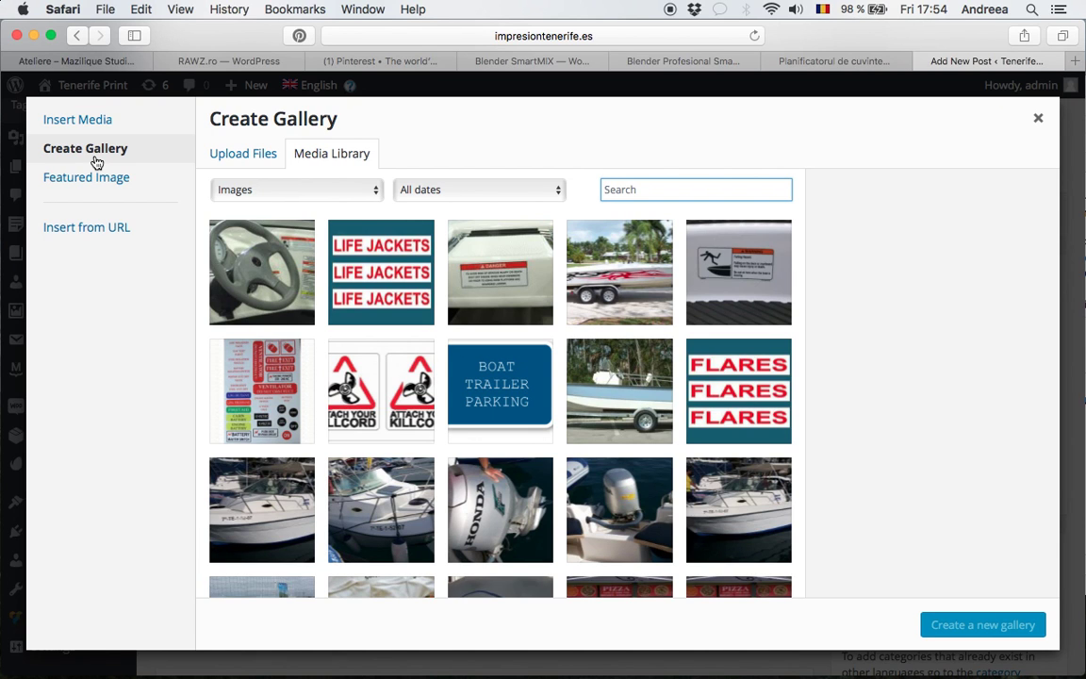
Try selecting the first five media library images for the gallery and deselect them all one by one.
left_click(243, 246)
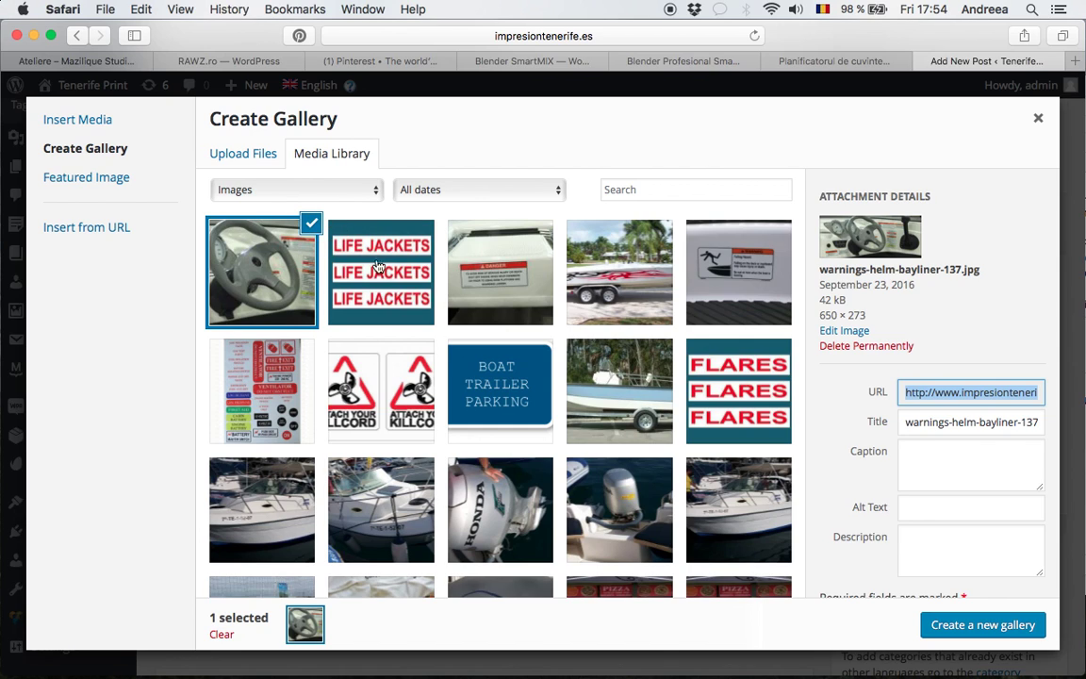
left_click(376, 261)
left_click(462, 247)
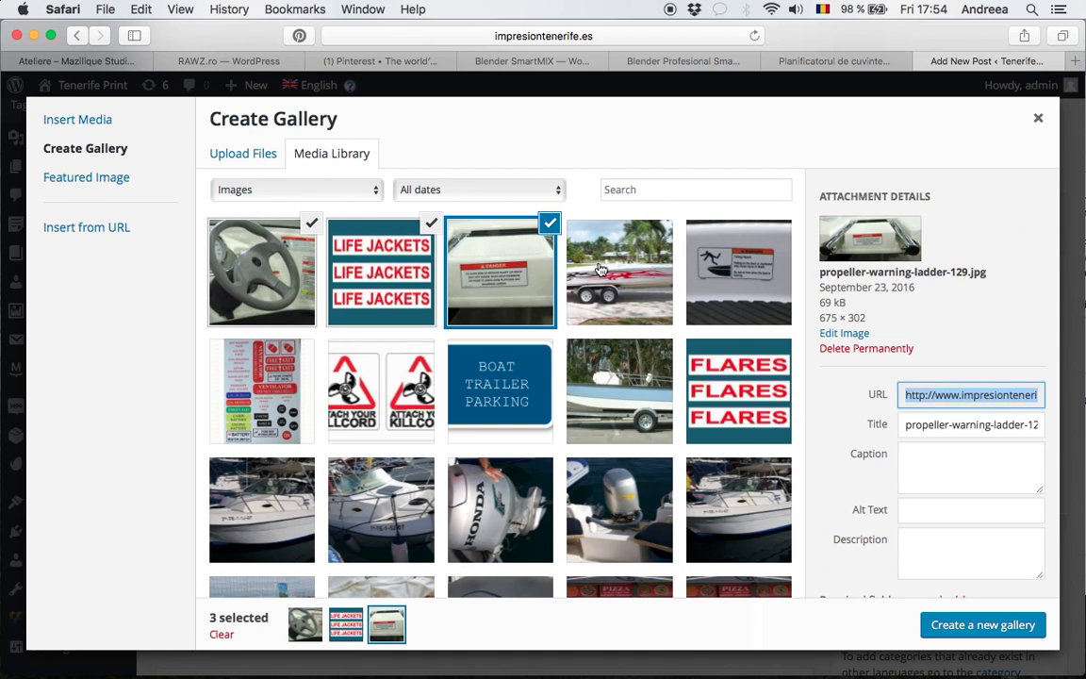
left_click(595, 270)
left_click(698, 250)
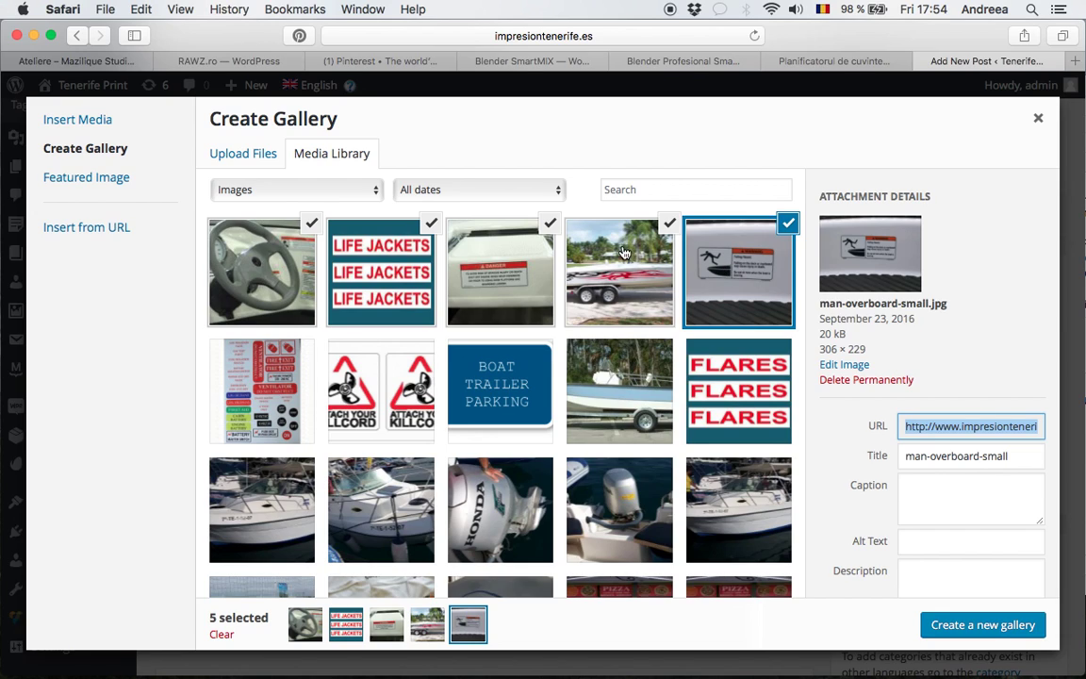
left_click(668, 229)
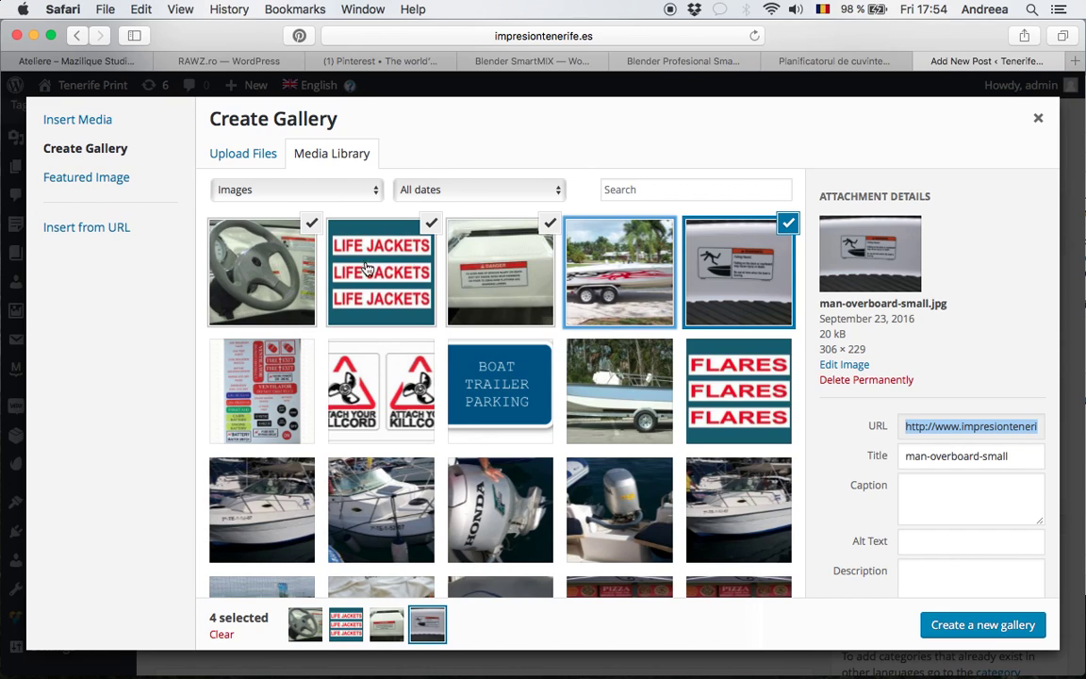
left_click(430, 226)
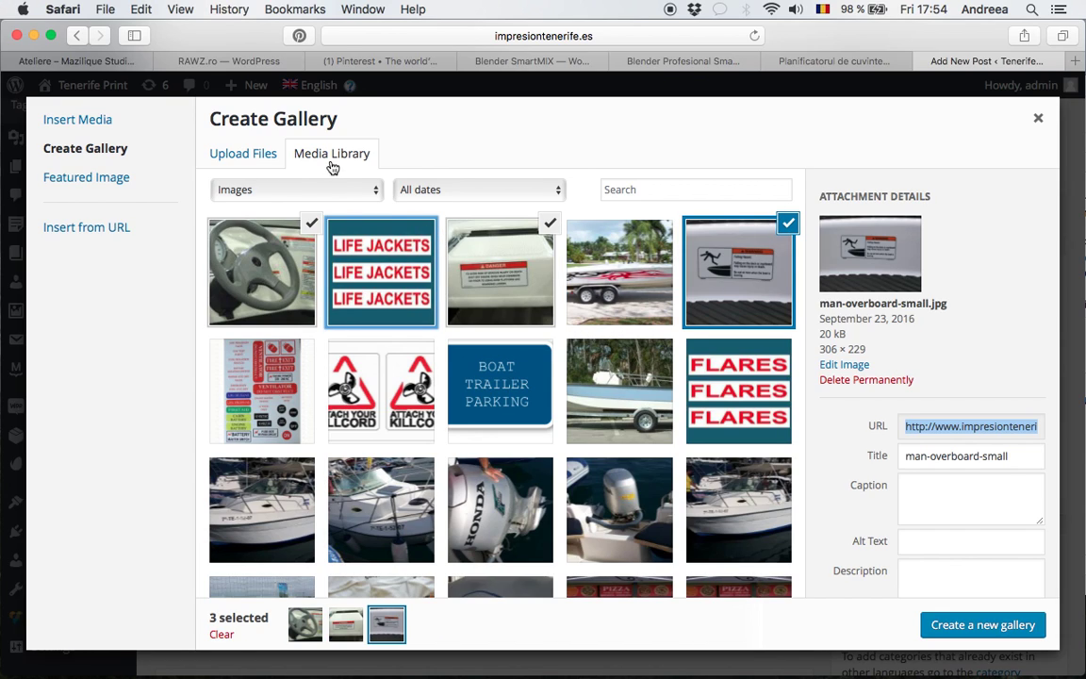
left_click(311, 224)
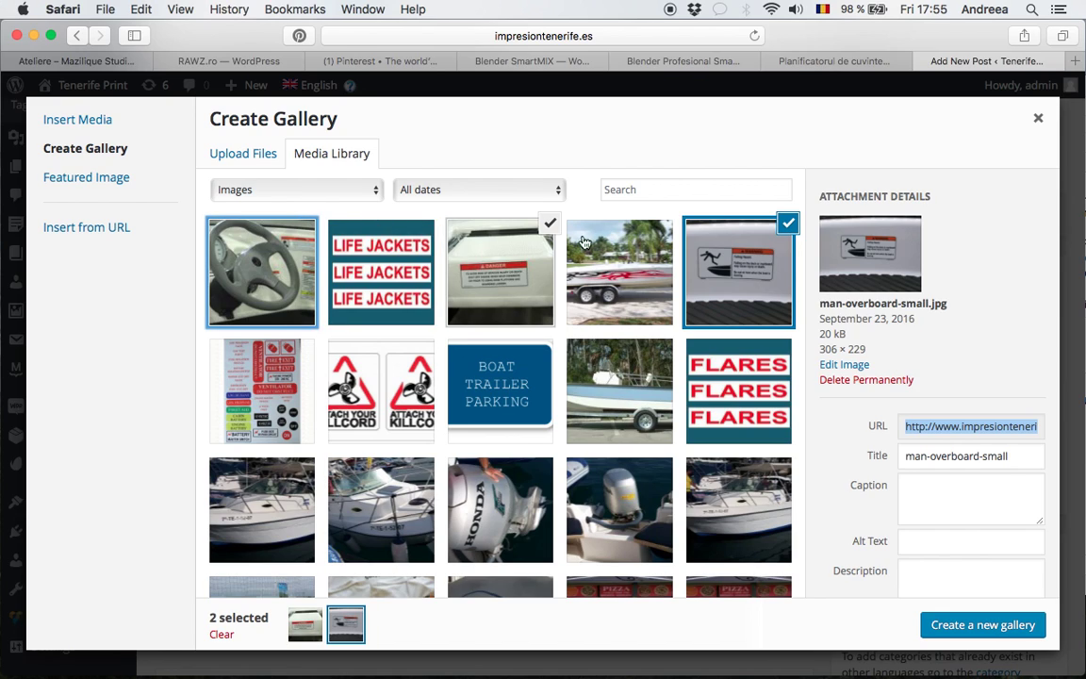
left_click(550, 222)
left_click(788, 224)
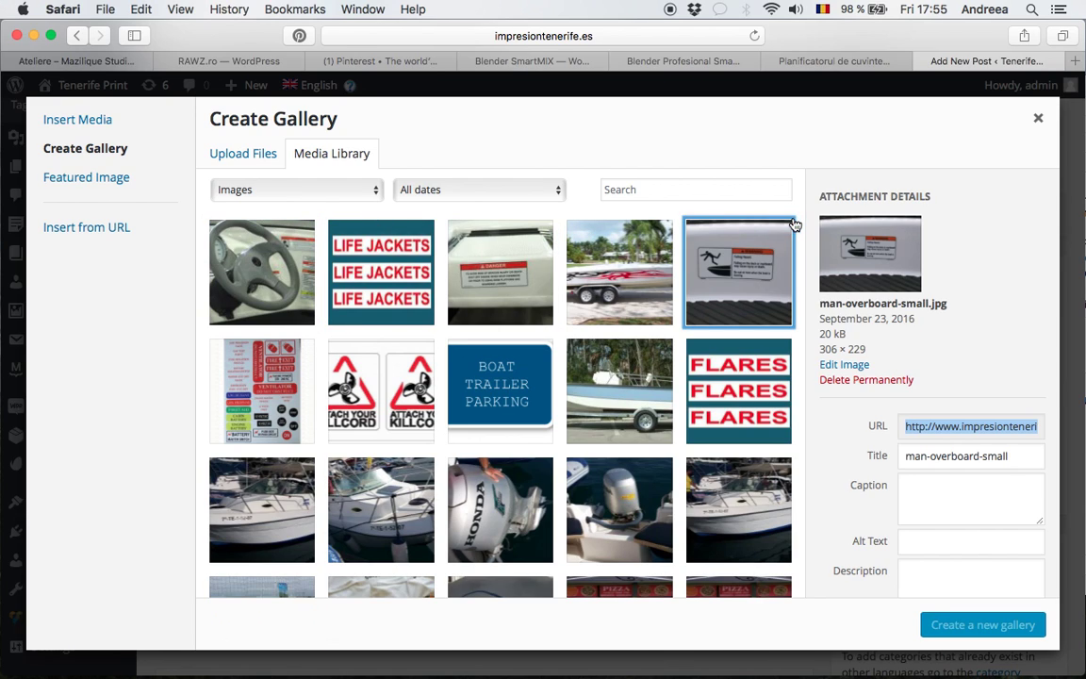
Open the file chooser for uploading gallery images, cancel it and return to the media library.
left_click(256, 155)
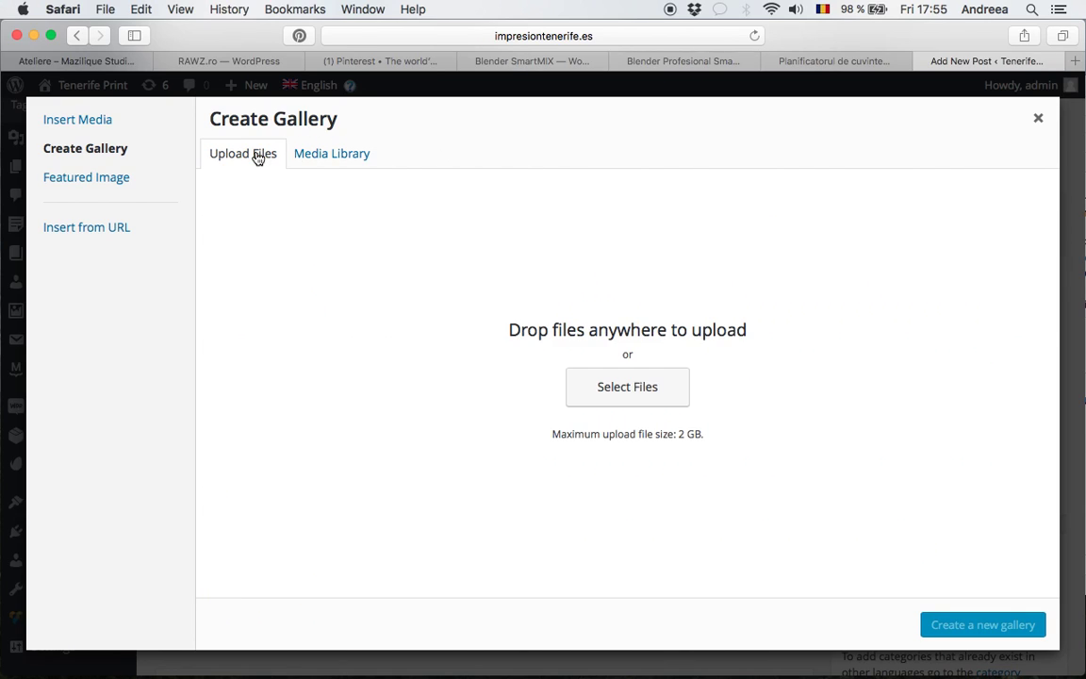
left_click(593, 385)
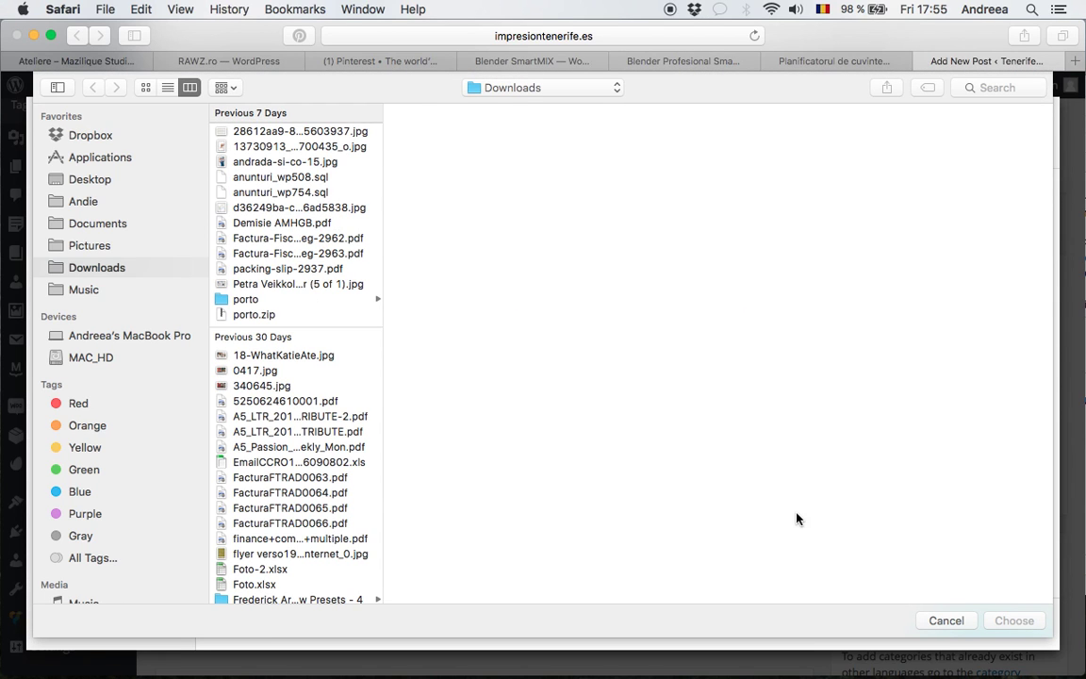
left_click(945, 620)
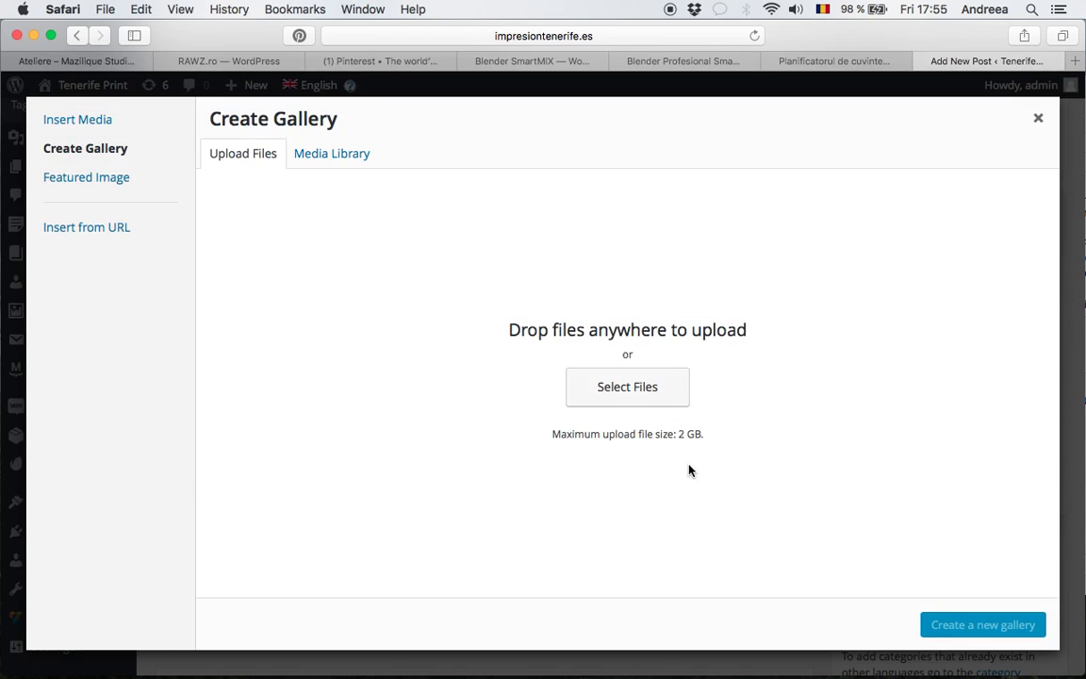
left_click(325, 158)
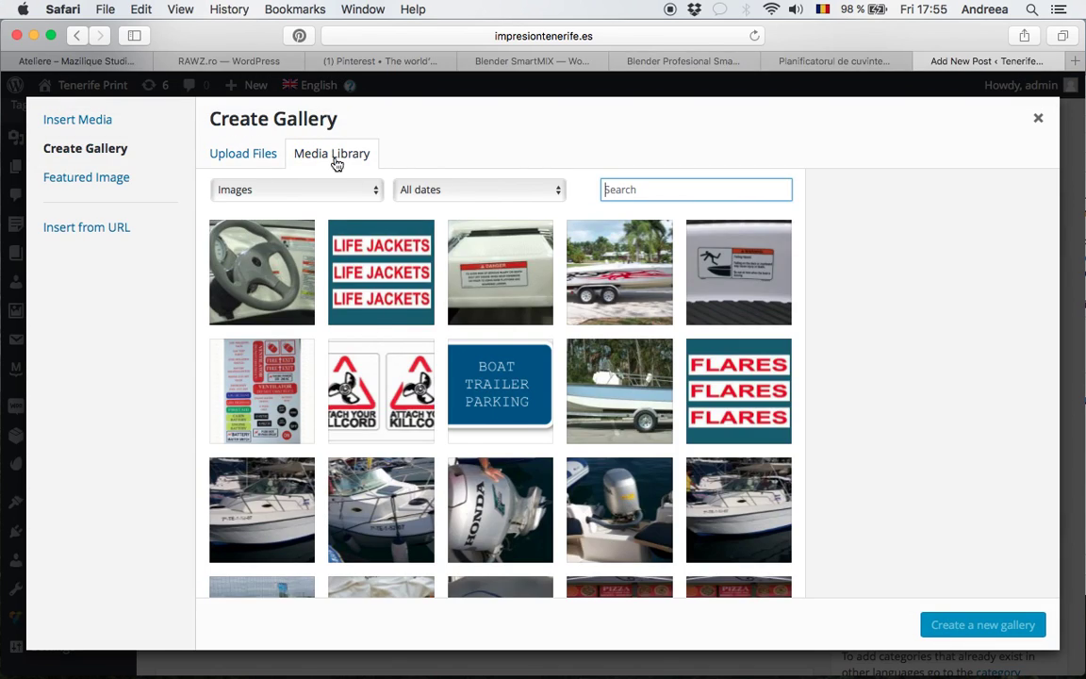
Create a new gallery from the LIFE JACKETS, propeller-warning-ladder-129.jpg, BOAT TRAILER PARKING and blue-and-white trailered boat images.
left_click(389, 275)
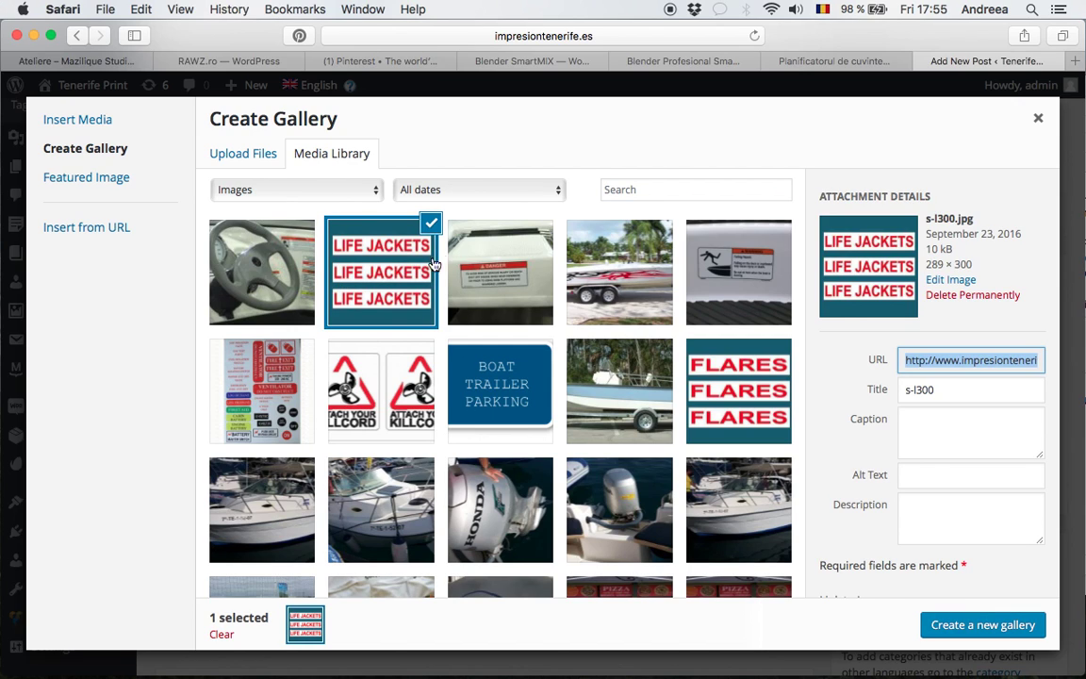
left_click(494, 244)
left_click(539, 387)
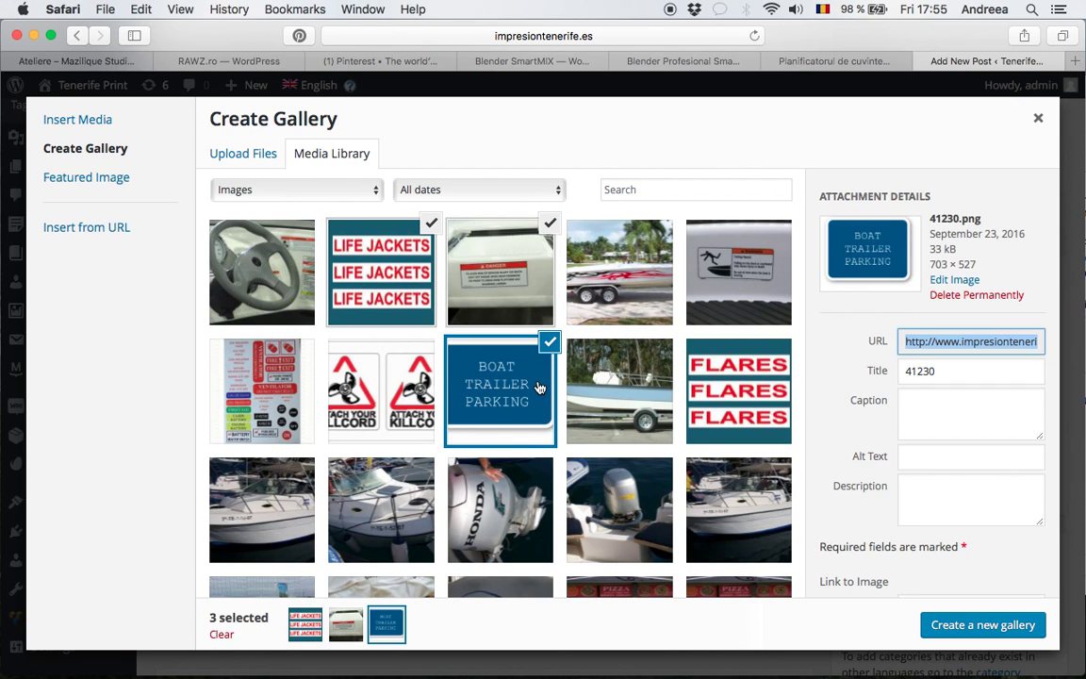
left_click(606, 403)
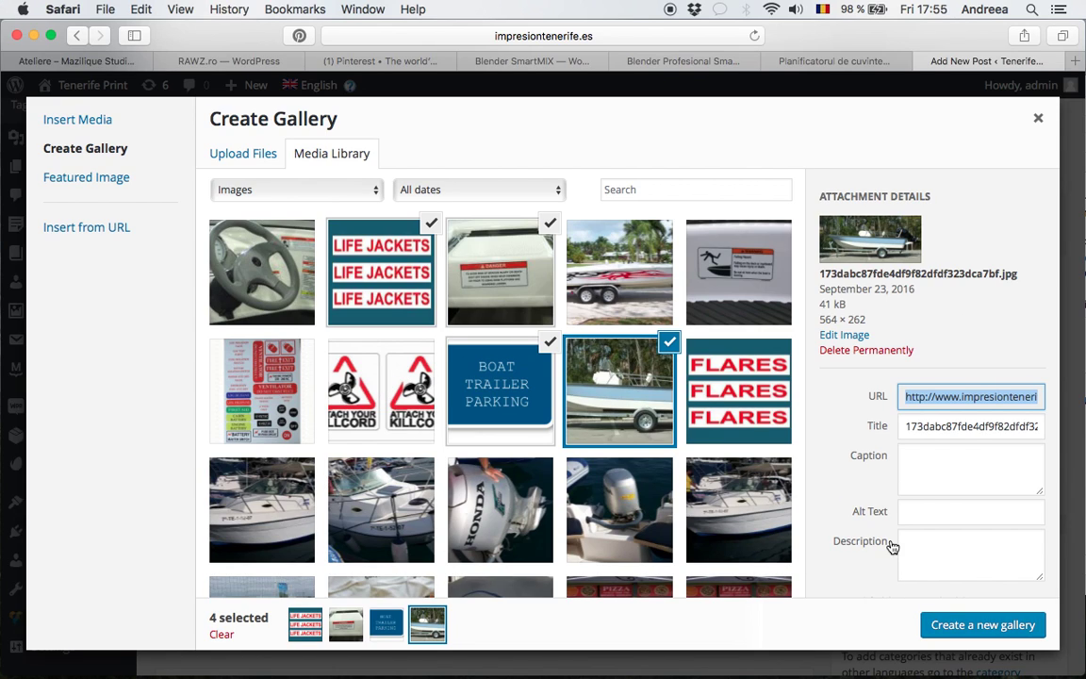
scroll(892, 545, "down", 3)
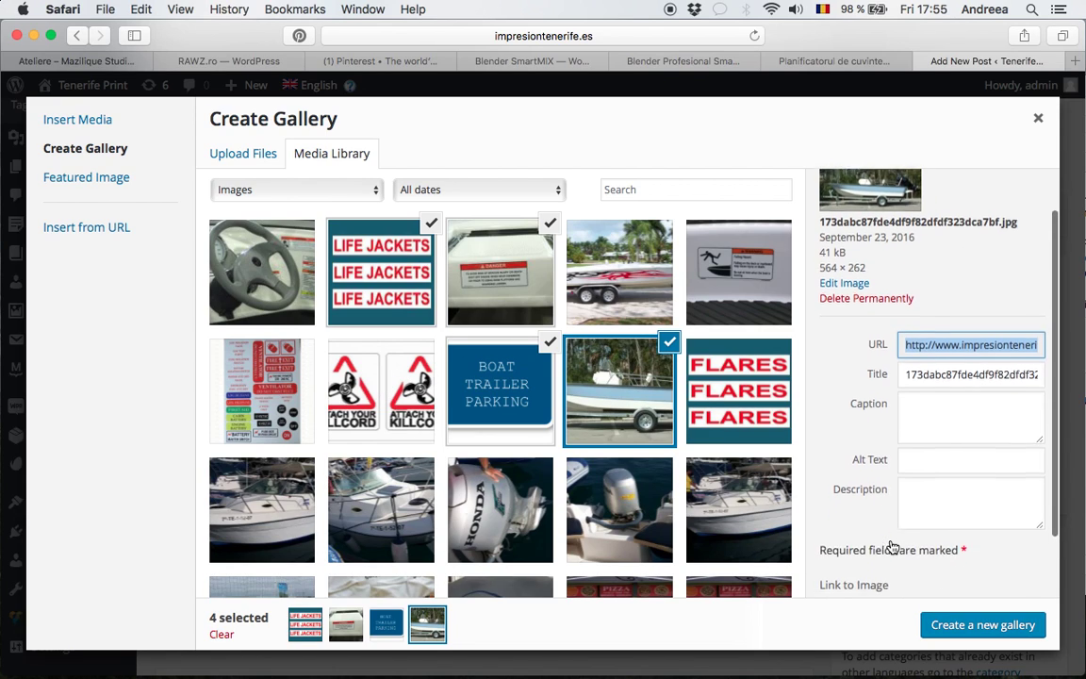
left_click(980, 625)
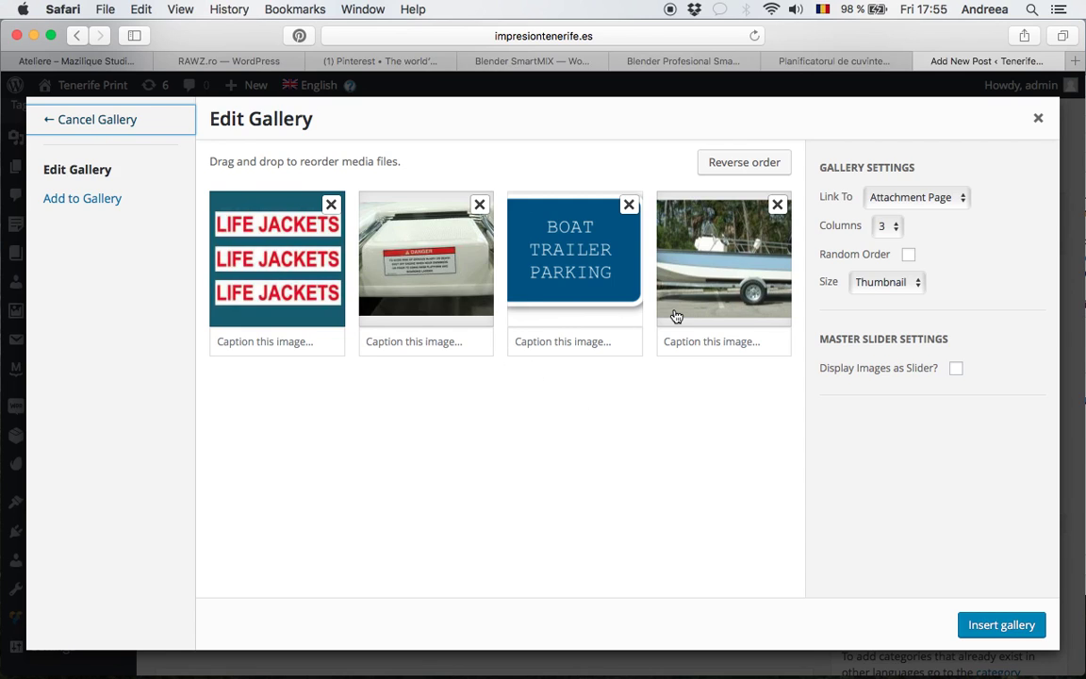
Check the column and size options, then insert the gallery into the post with 3 columns and Thumbnail size.
left_click(890, 228)
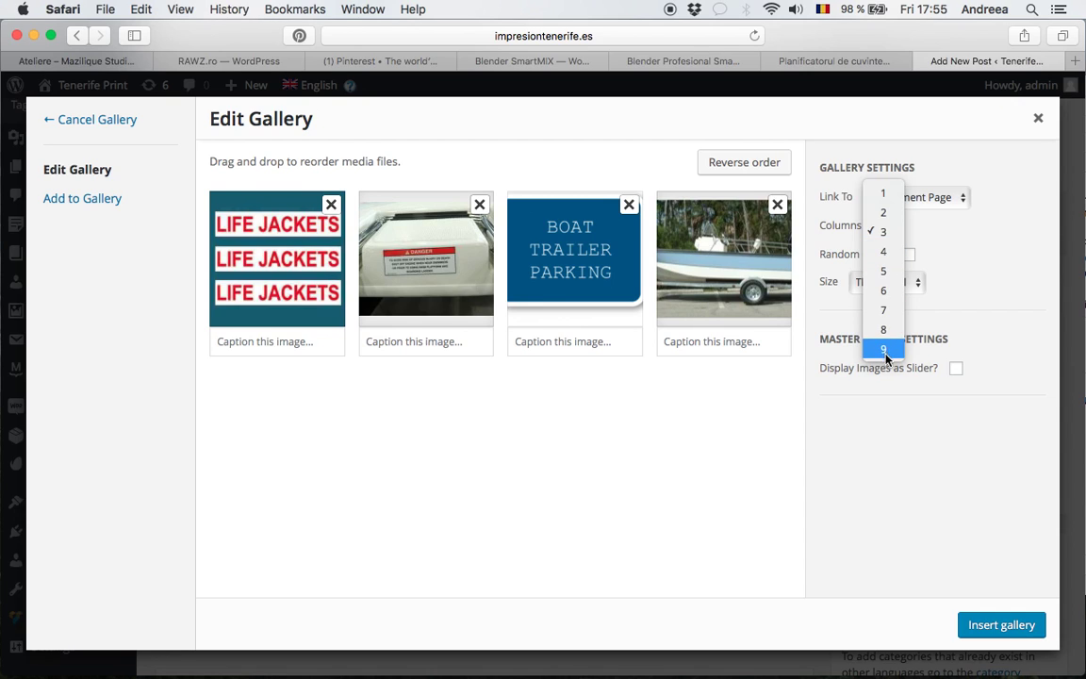
left_click(880, 422)
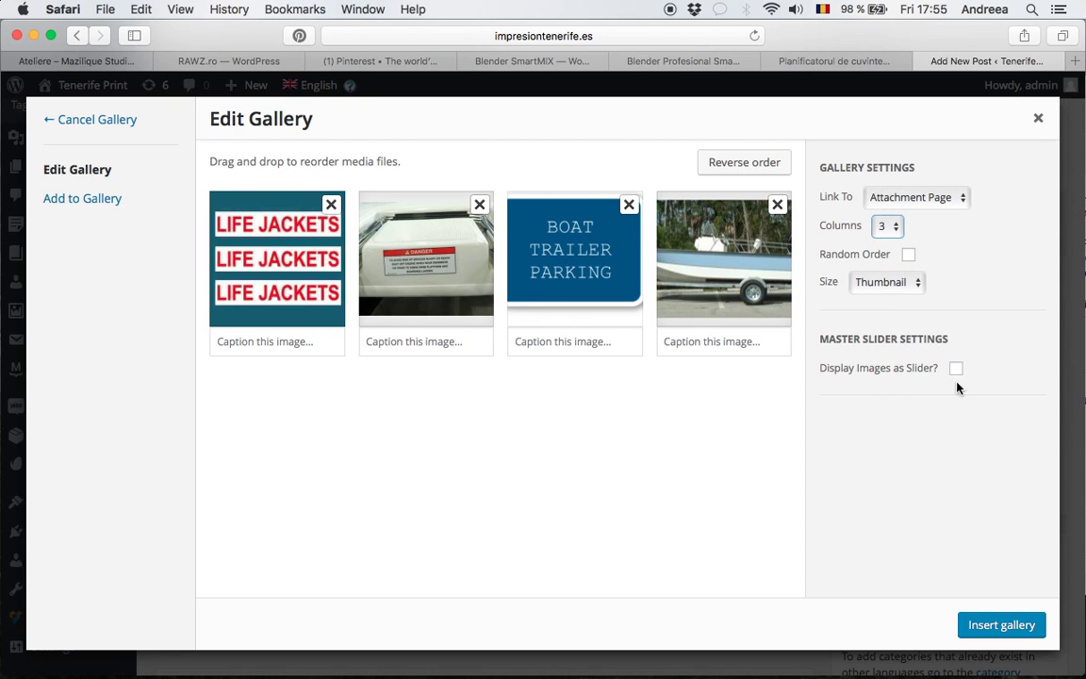
left_click(891, 285)
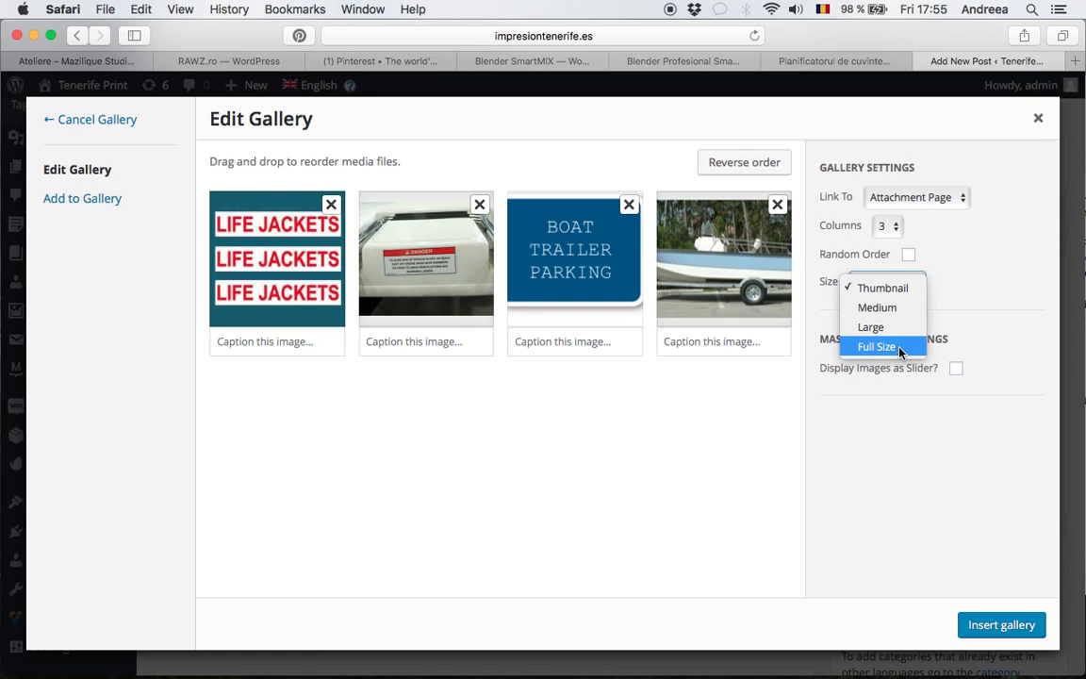
left_click(884, 405)
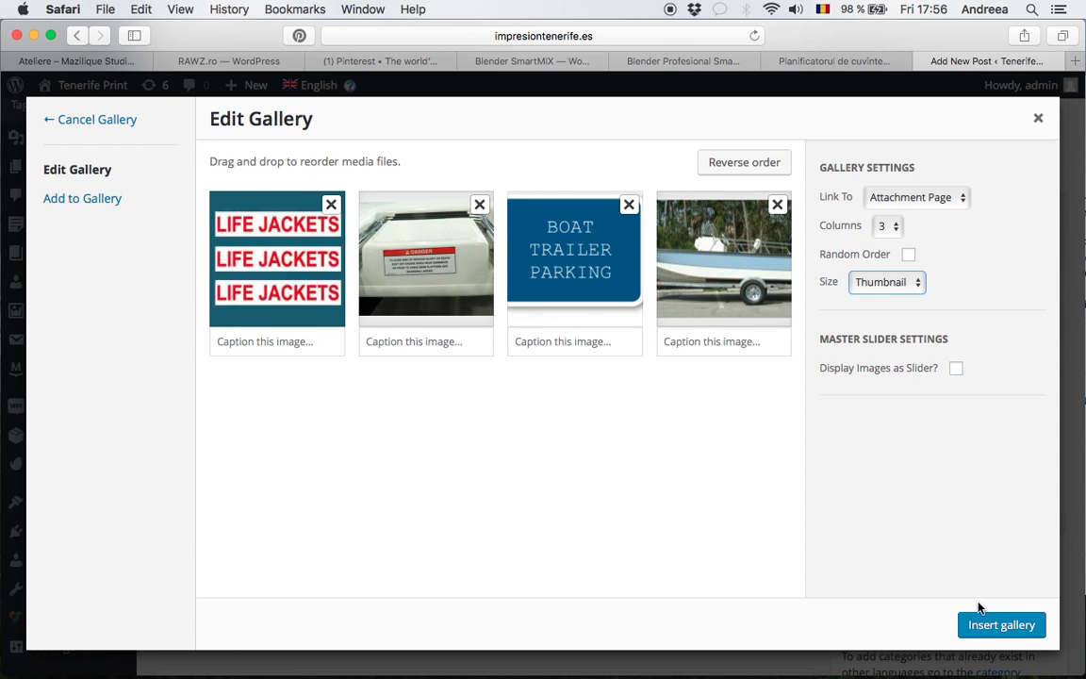
left_click(988, 629)
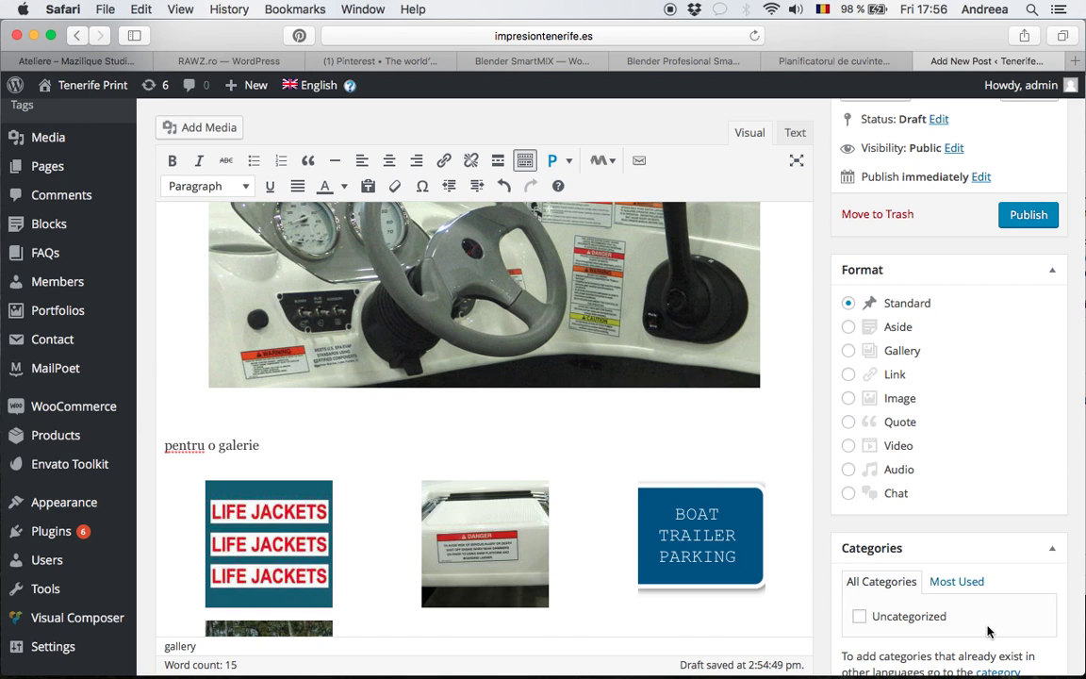
Examine the inserted gallery and the post's option boxes, categories, tags and featured image settings.
scroll(781, 492, "down", 5)
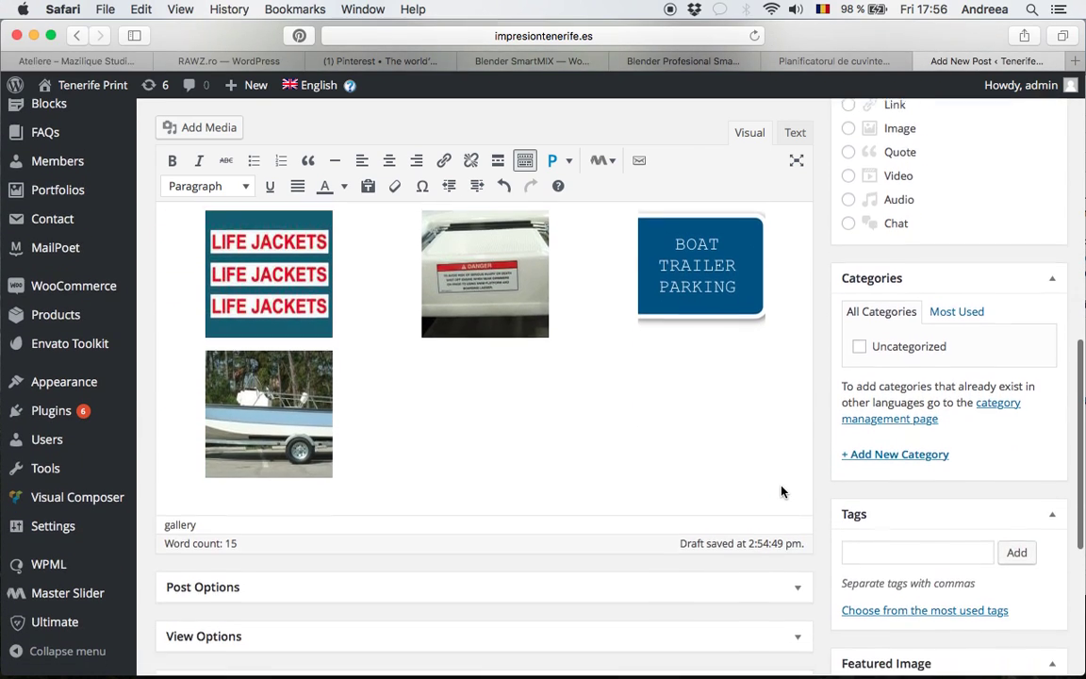
scroll(781, 487, "up", 1)
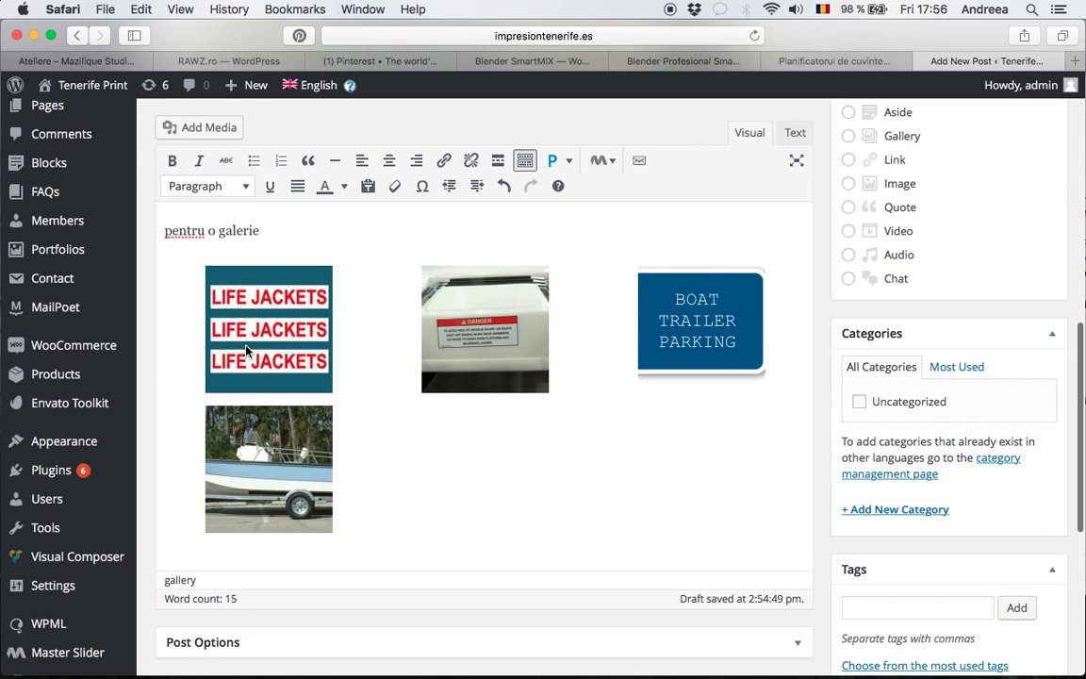
scroll(333, 361, "down", 1)
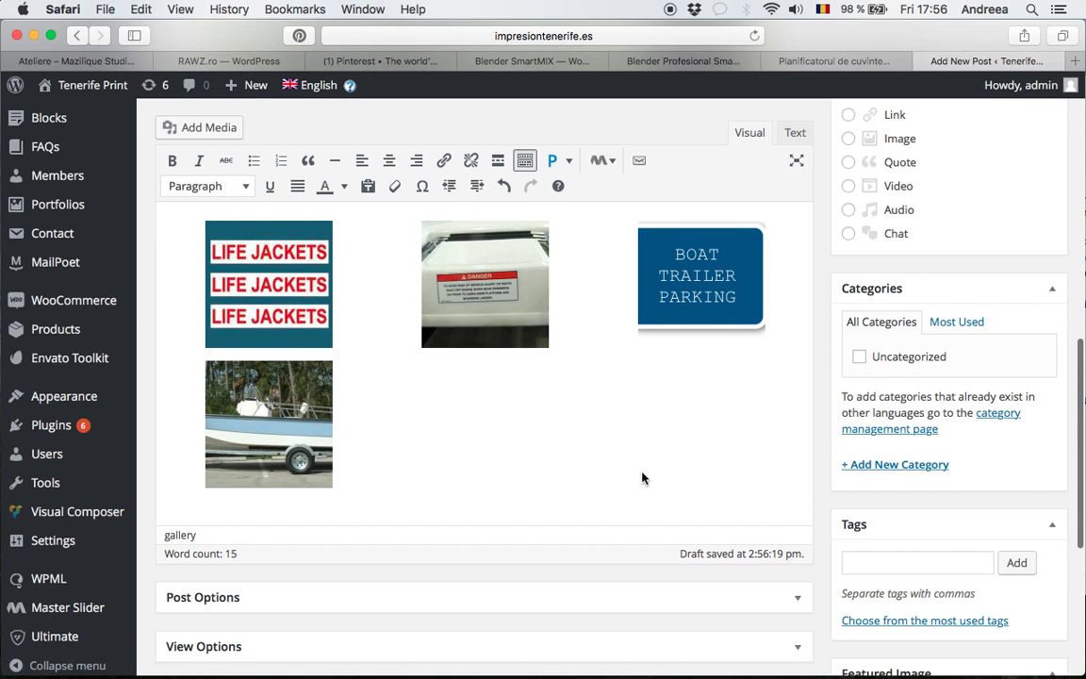
scroll(741, 469, "down", 8)
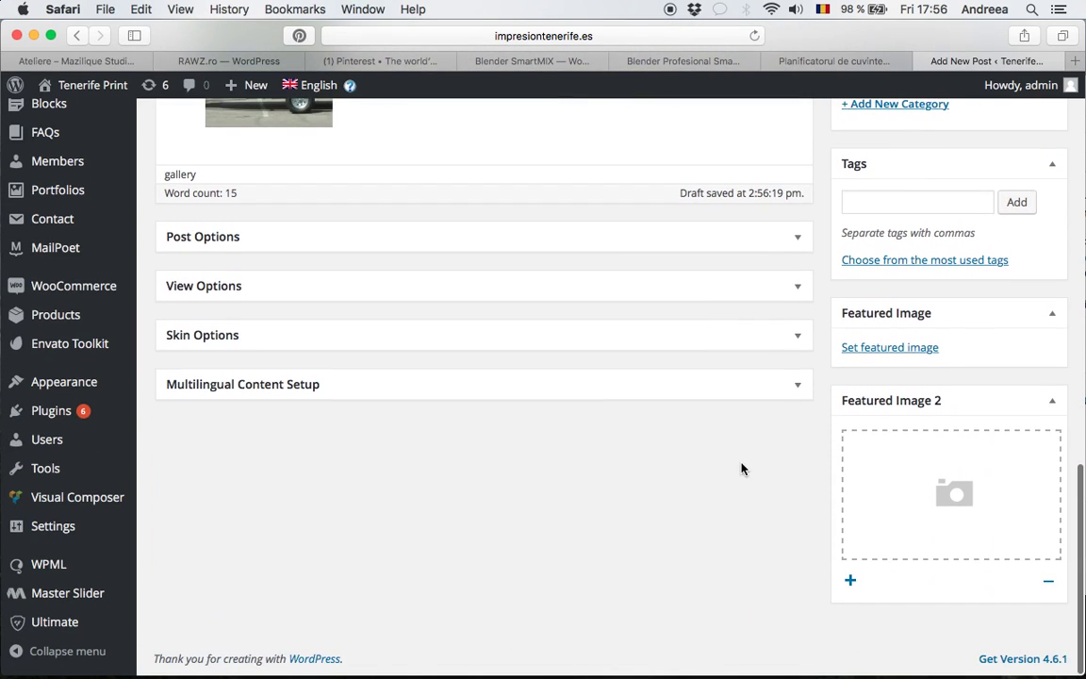
scroll(741, 469, "up", 10)
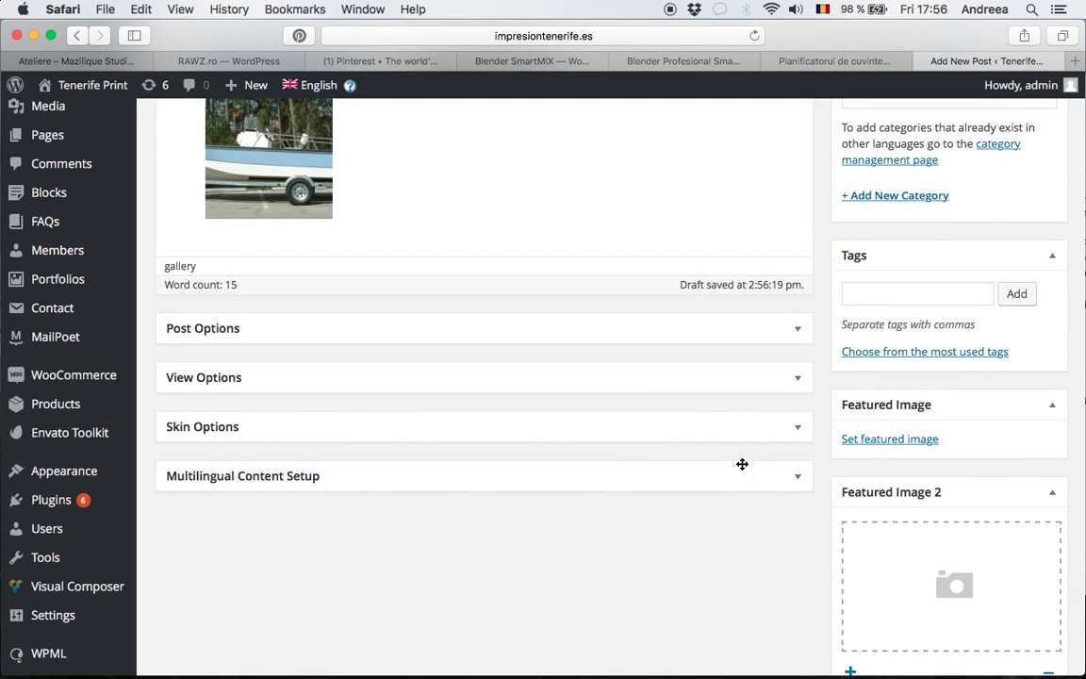
scroll(741, 464, "down", 9)
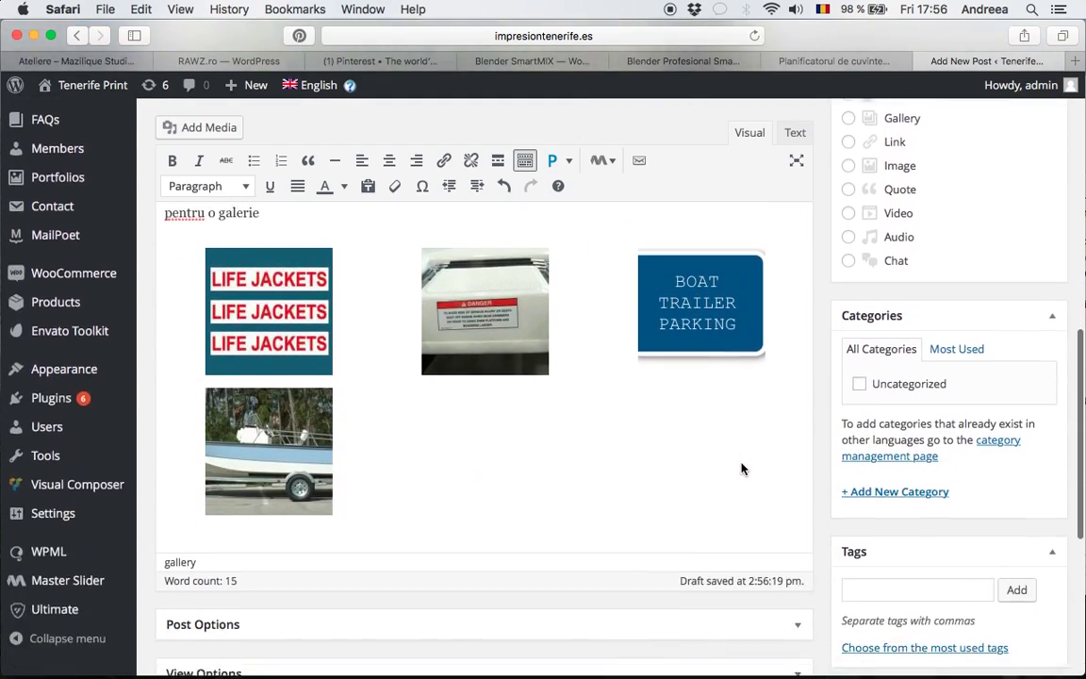
scroll(741, 464, "down", 2)
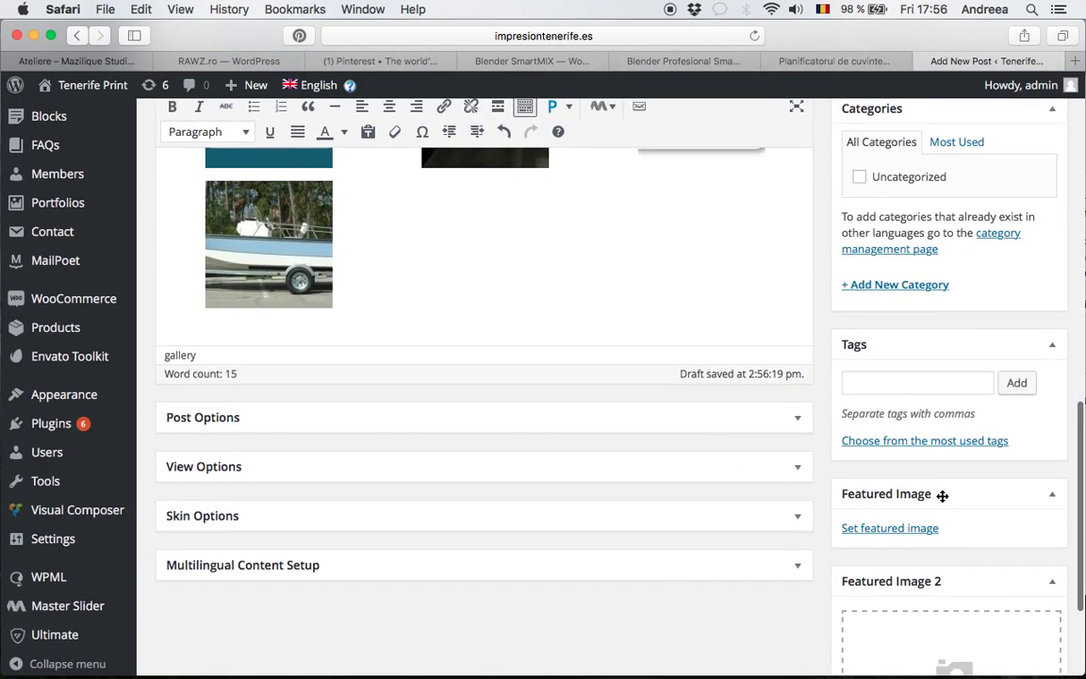
scroll(955, 494, "down", 2)
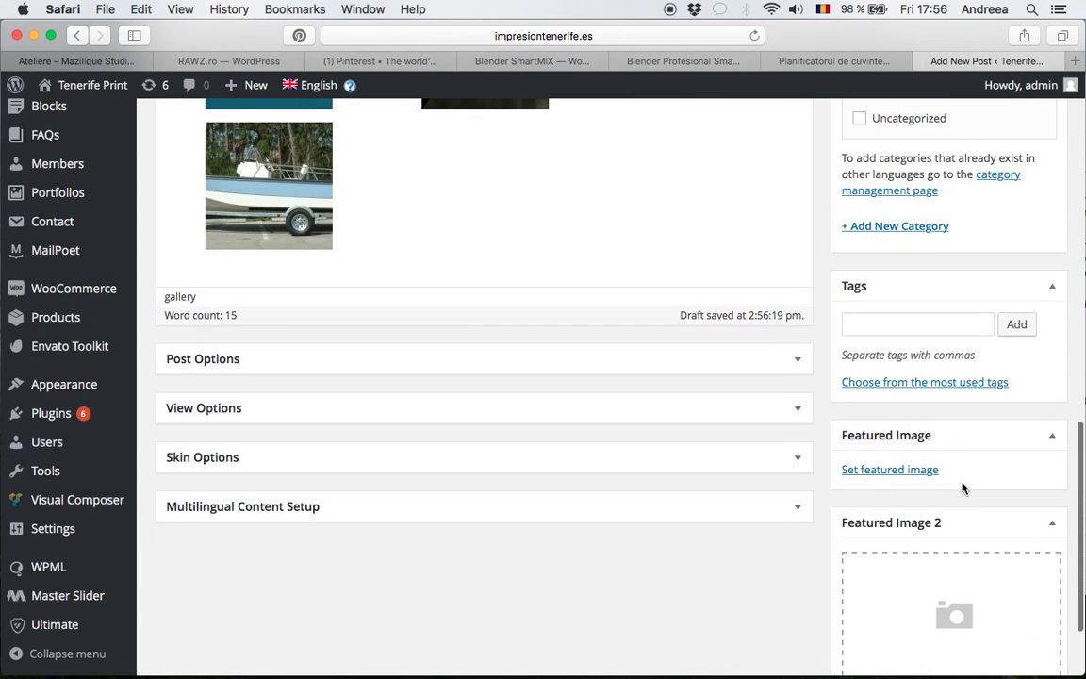
View the media library choices for the featured image, close them without selecting one, and review the Tags and Featured Image boxes.
left_click(905, 473)
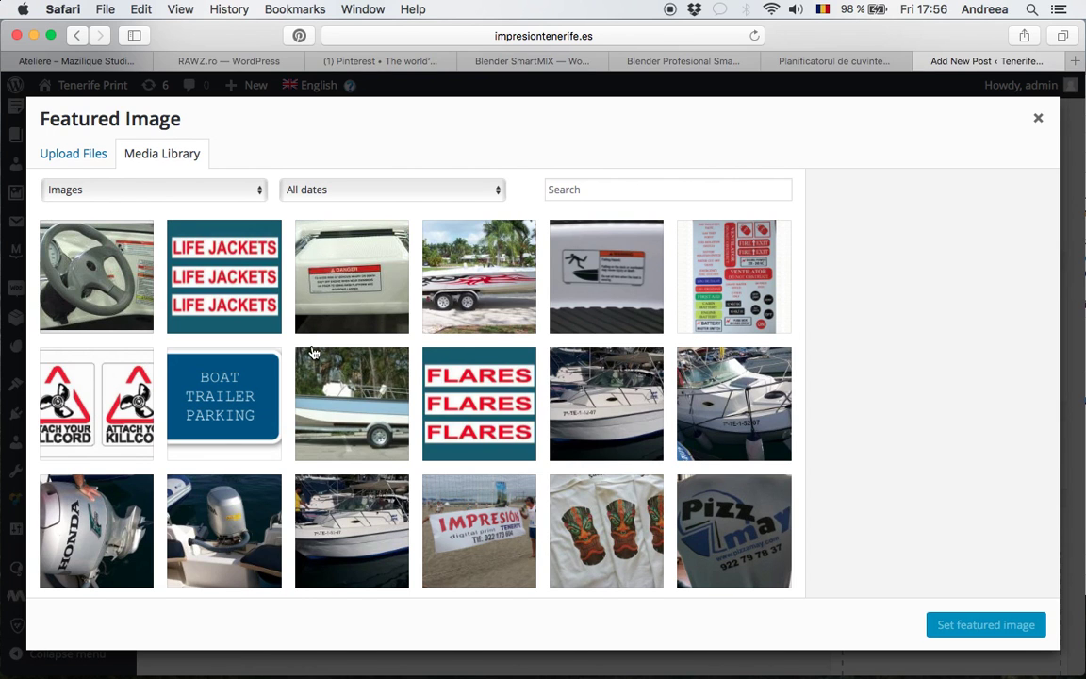
left_click(1039, 119)
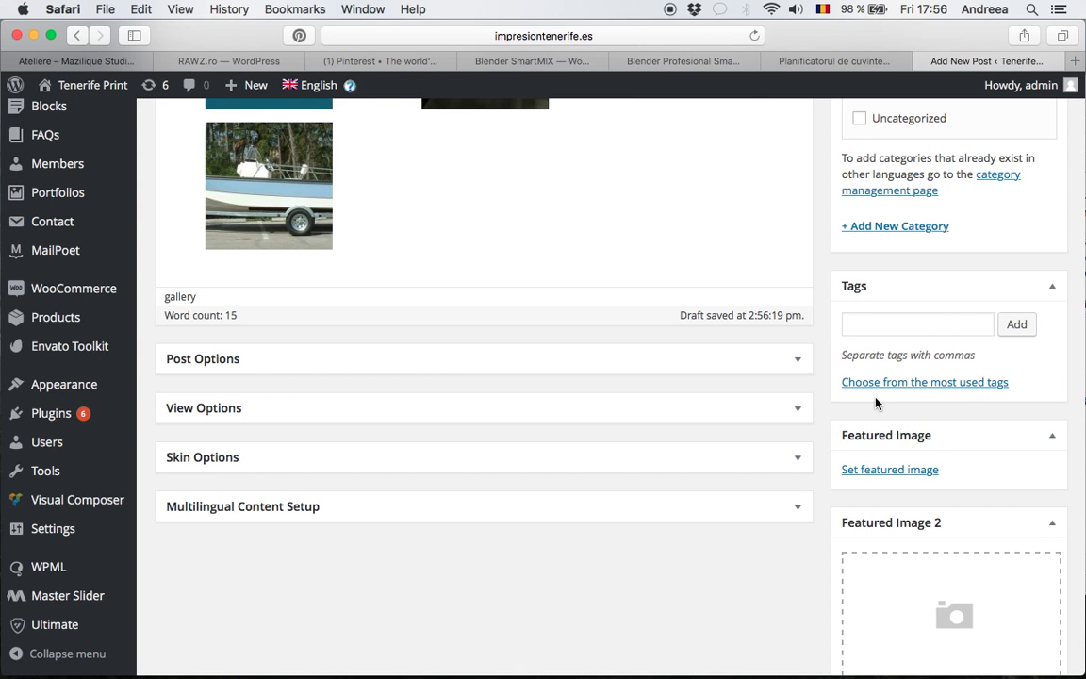
scroll(875, 403, "up", 5)
scroll(877, 399, "down", 7)
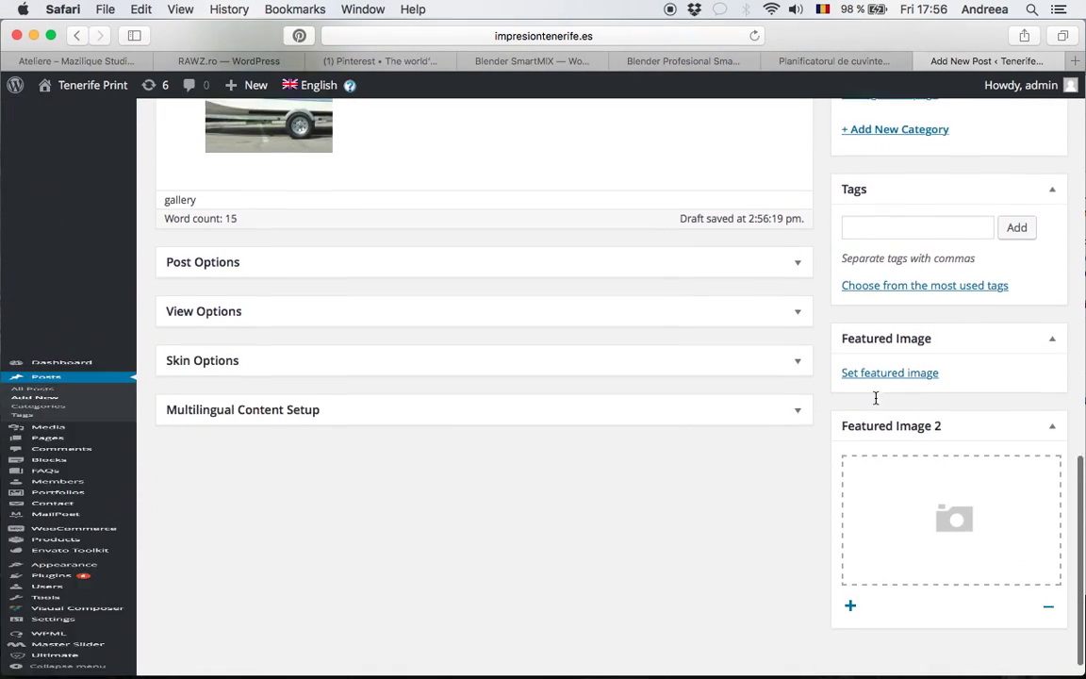
scroll(876, 399, "up", 2)
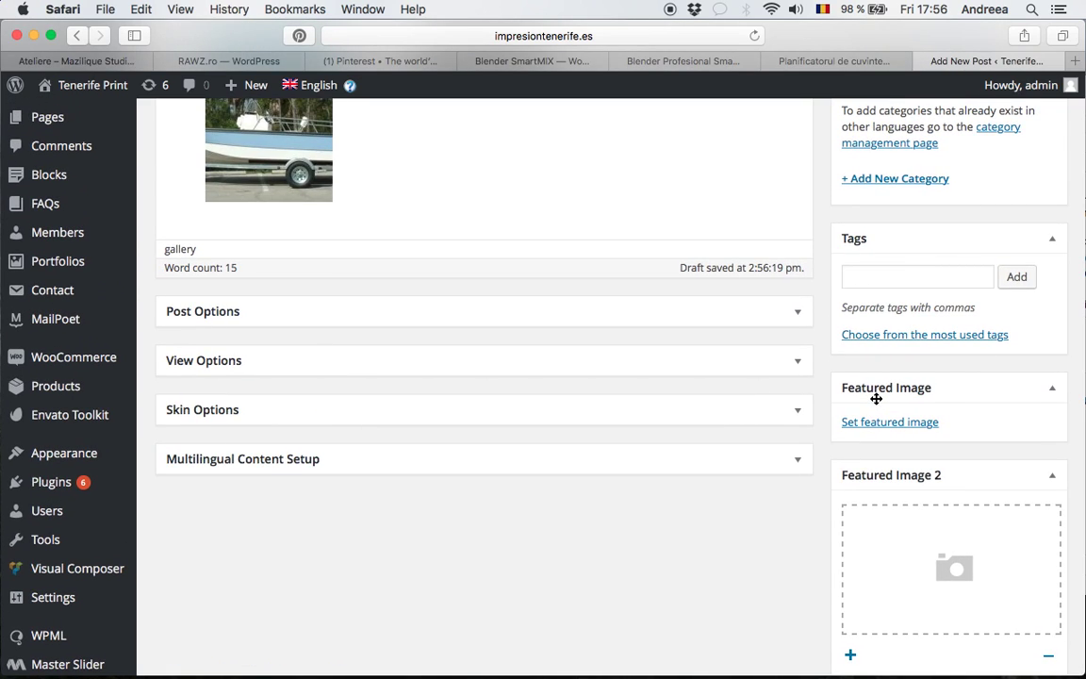
Preview the draft post and examine its title, description text, single image and gallery on the site.
scroll(877, 399, "up", 15)
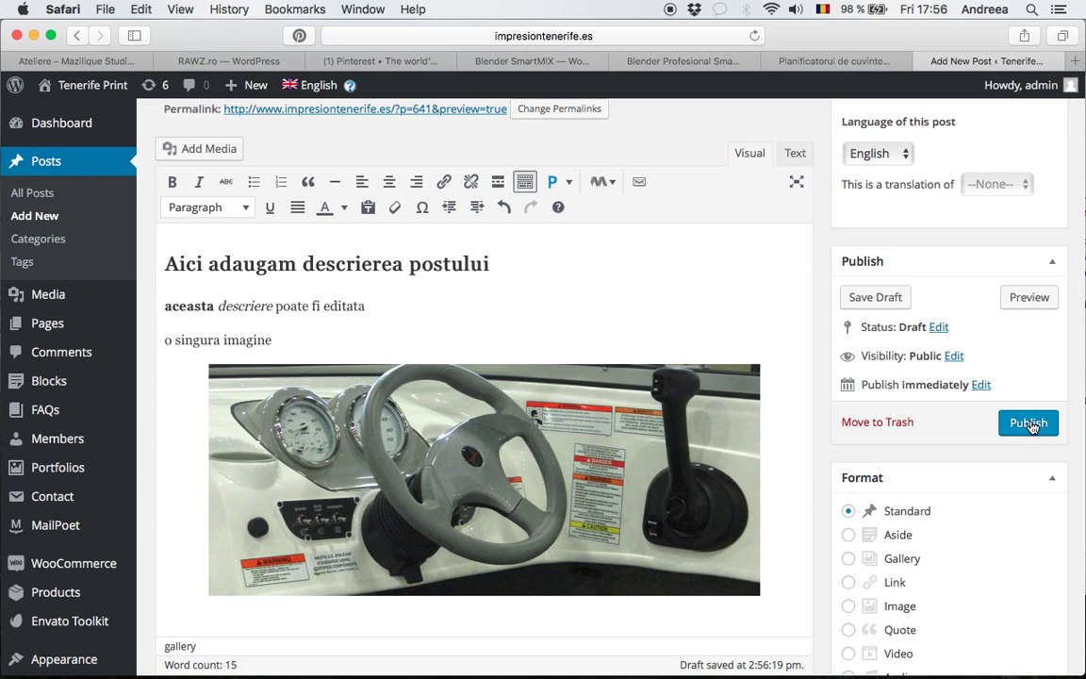
left_click(1031, 300)
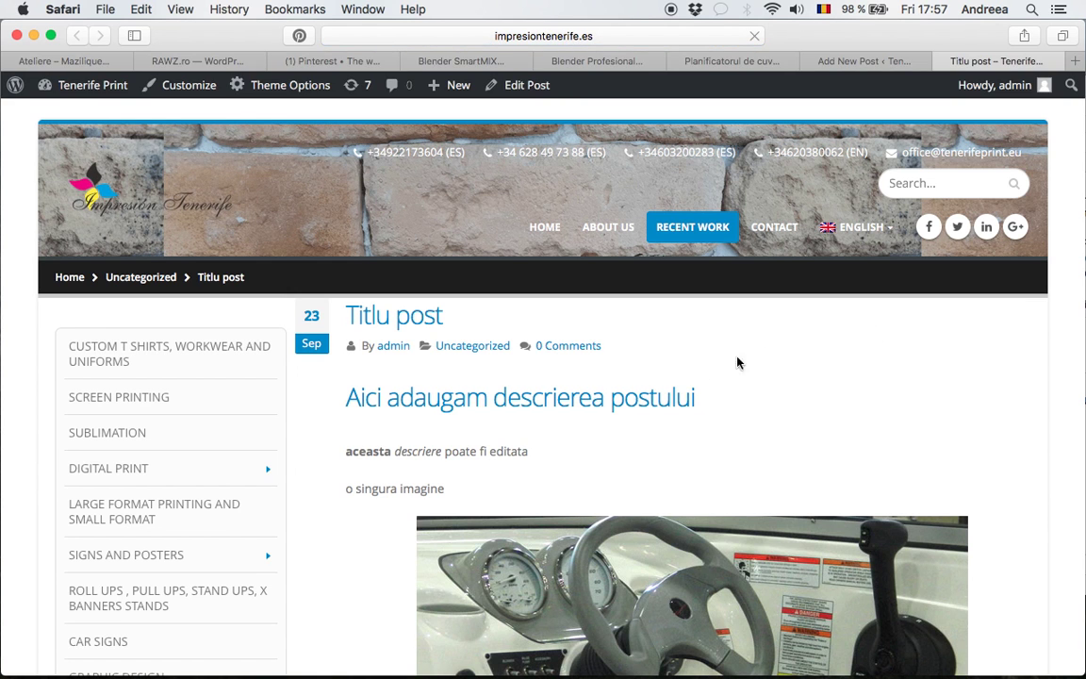
scroll(759, 485, "down", 5)
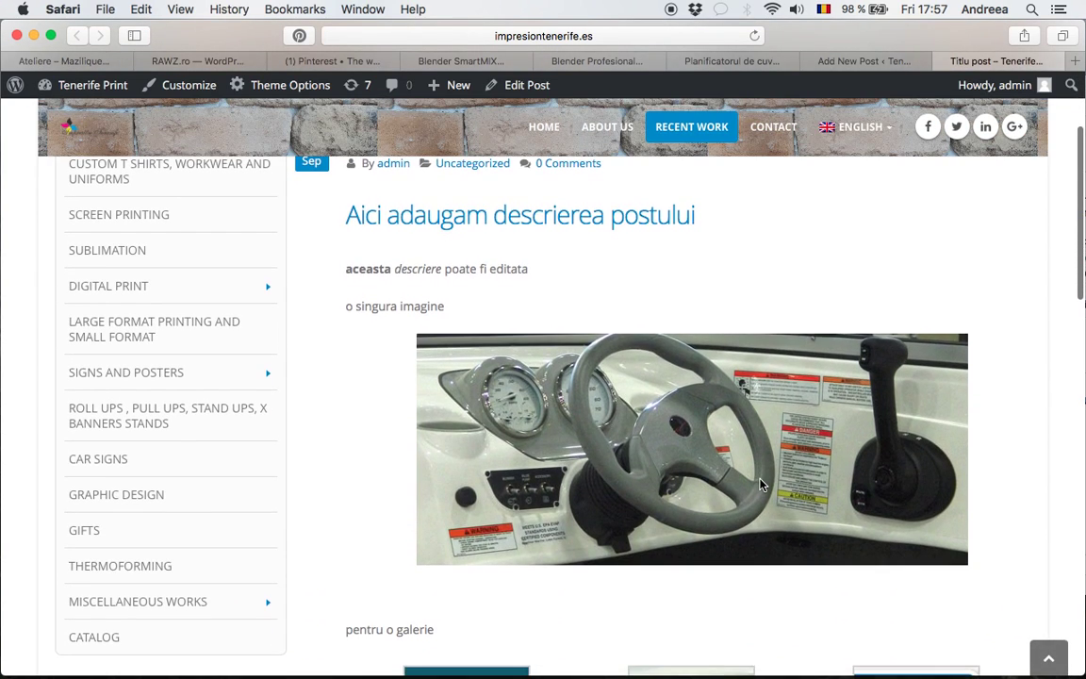
scroll(760, 484, "down", 8)
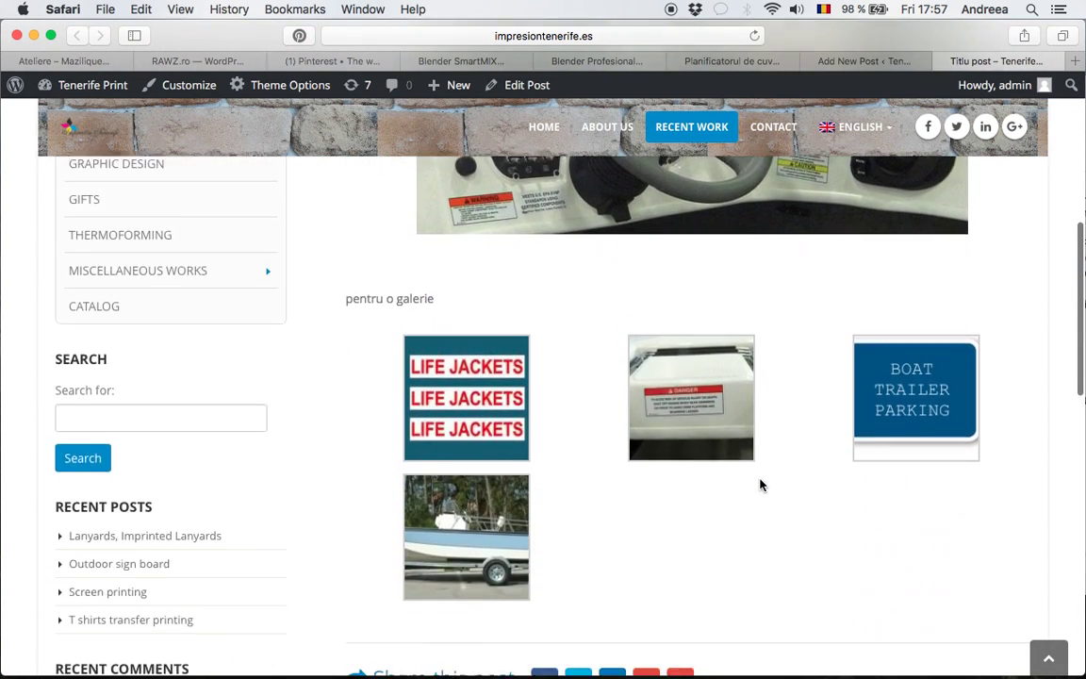
scroll(760, 485, "down", 1)
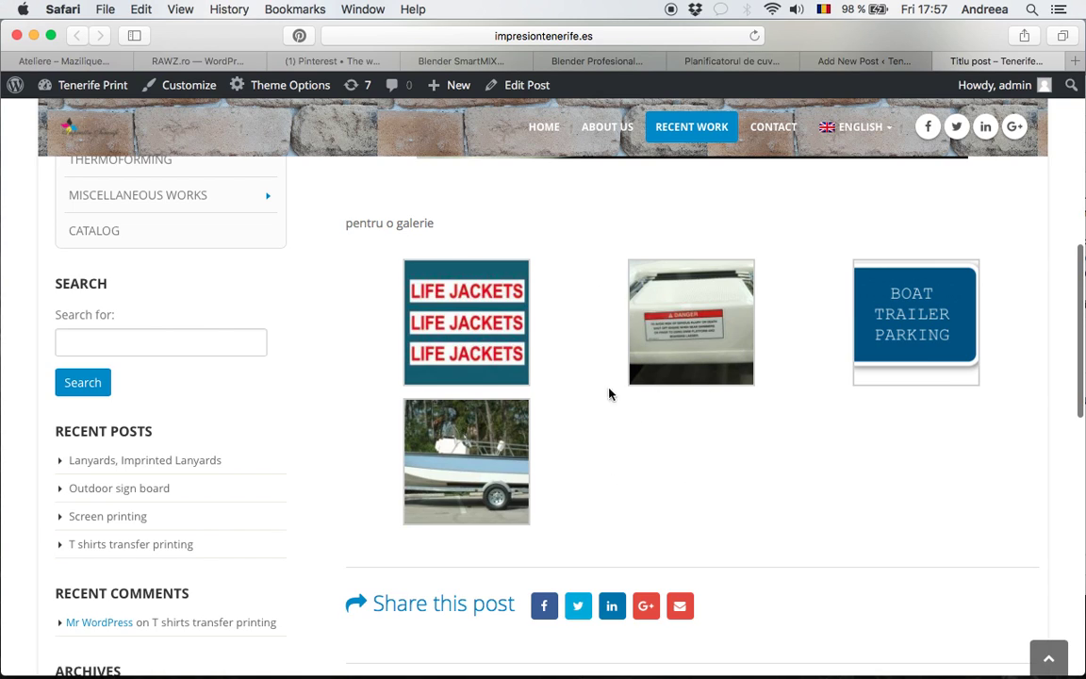
View the attachment page of the gallery's propeller-warning-ladder image, then return to the beginning of the post preview.
left_click(697, 355)
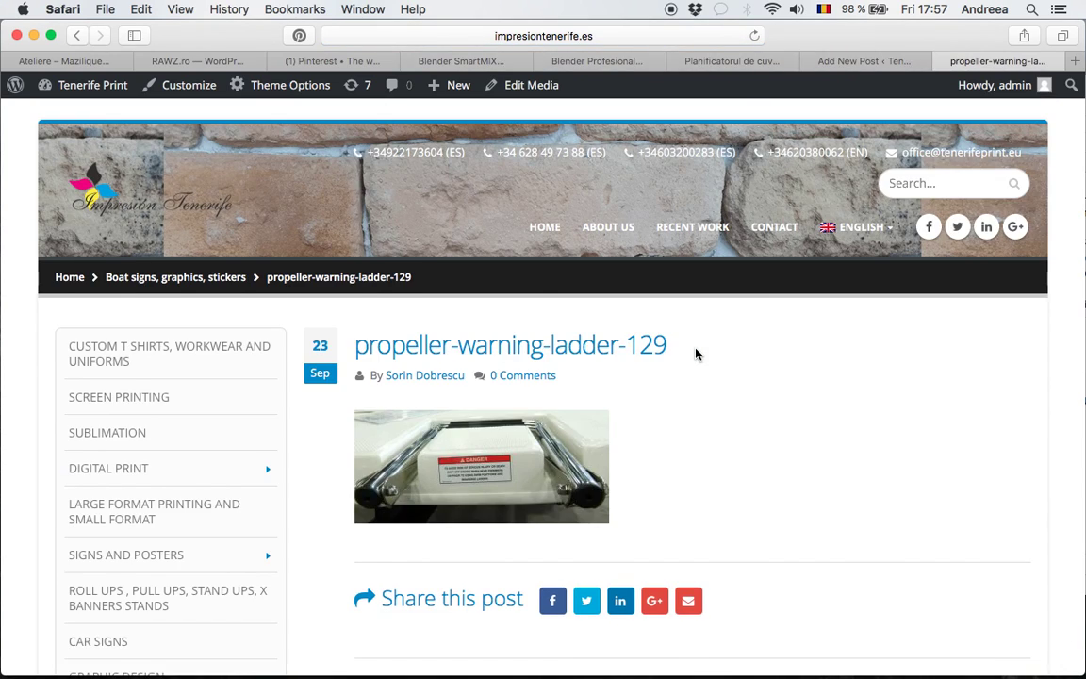
scroll(696, 354, "down", 5)
scroll(696, 354, "up", 5)
scroll(696, 353, "left", 10)
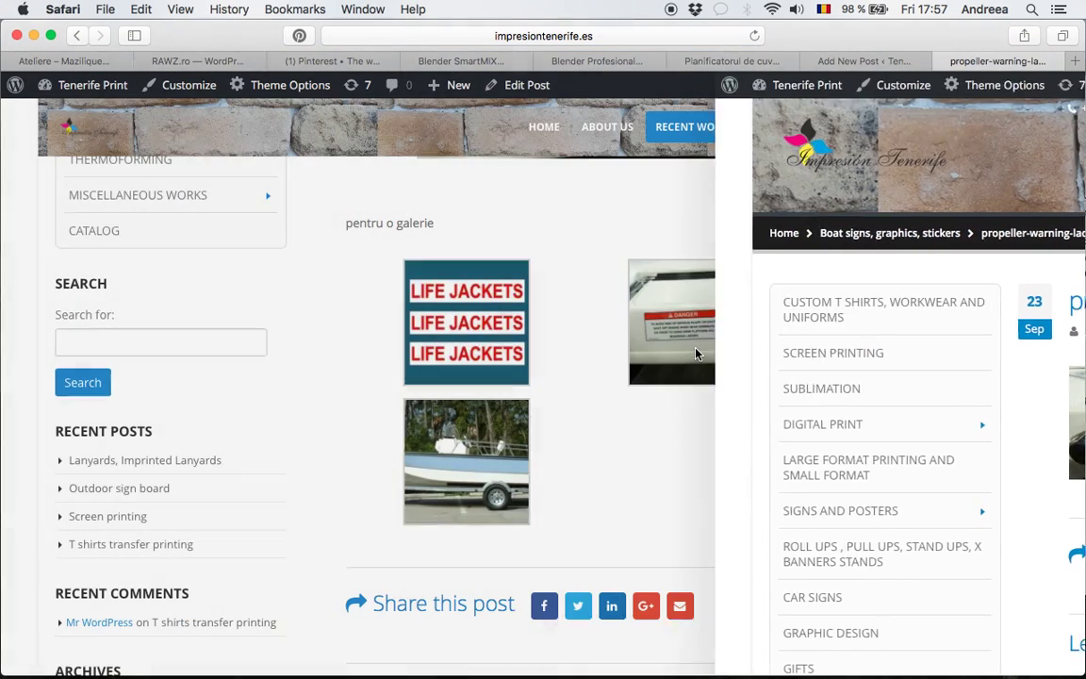
scroll(696, 354, "up", 10)
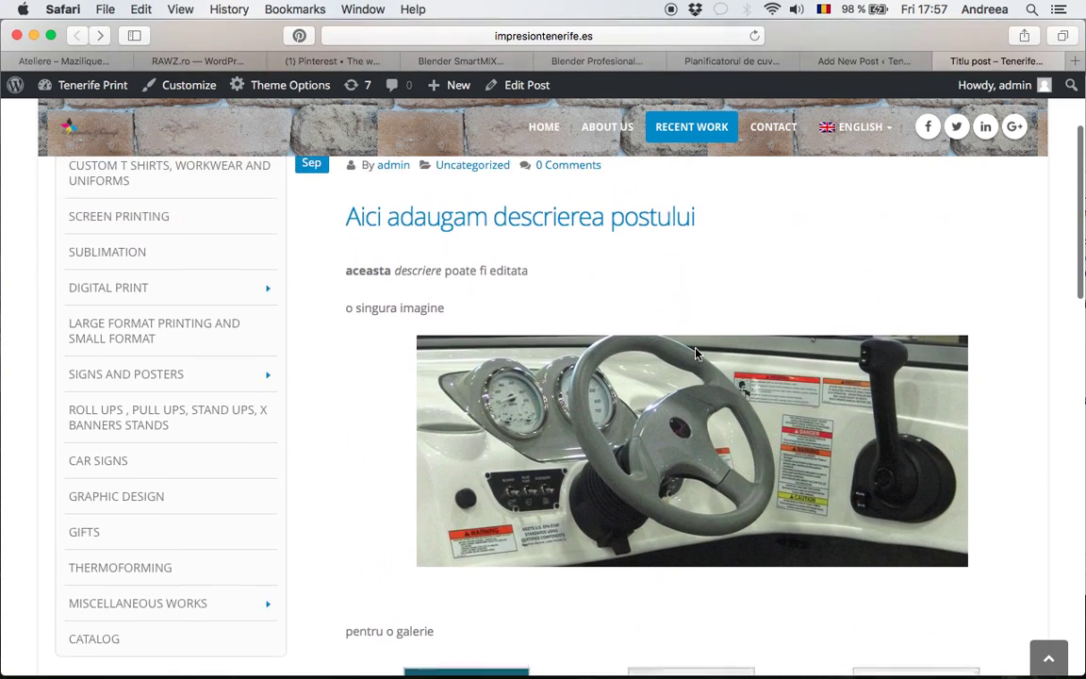